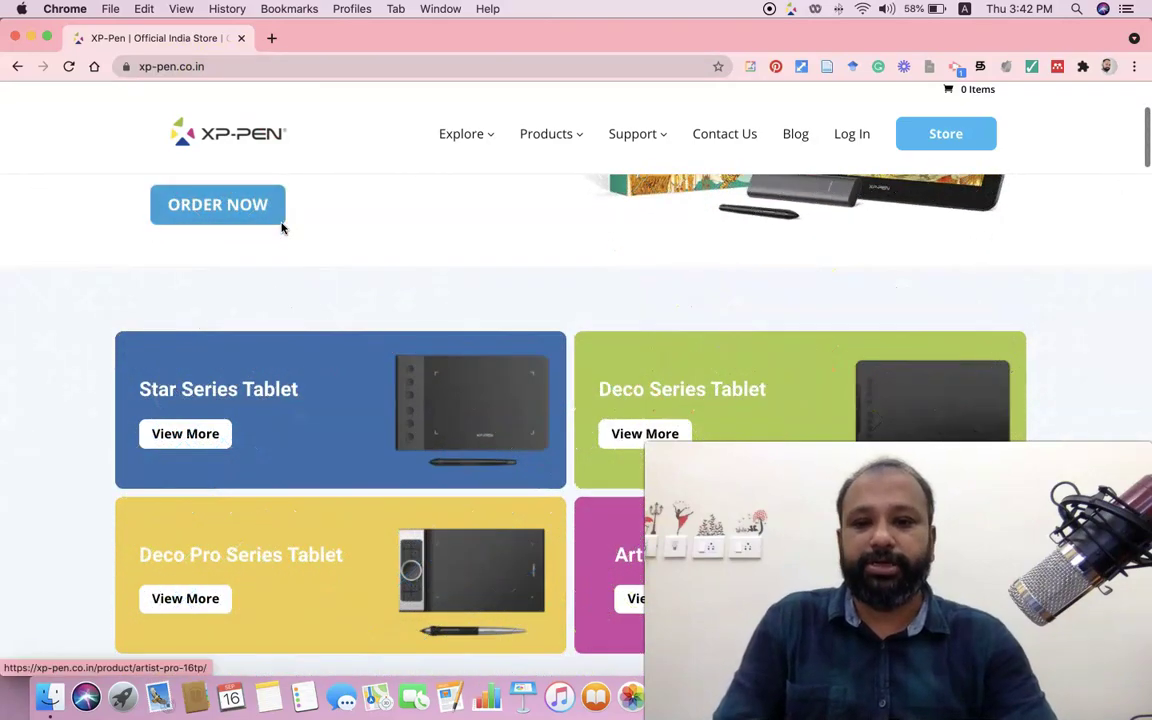
Step: Look through the XP-Pen India home page, covering the tablet series, the Why XP-Pen features and the Popular Products section
scroll(280, 226, down, 2)
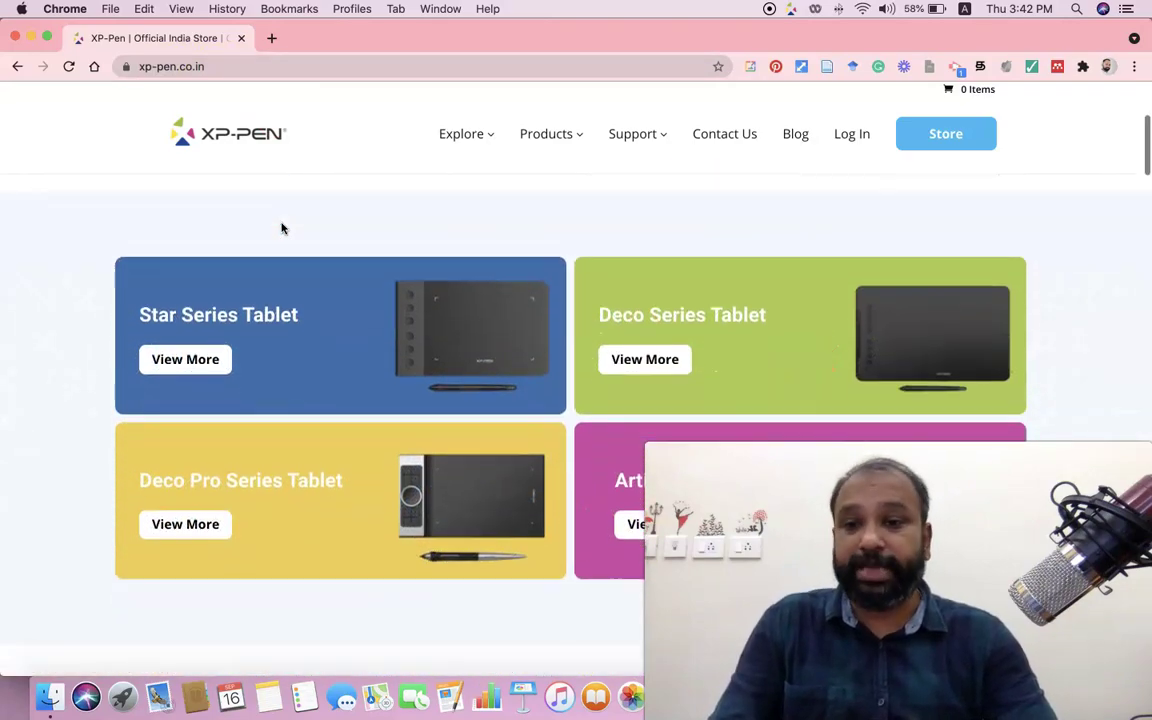
scroll(280, 226, up, 6)
click(181, 165)
click(200, 66)
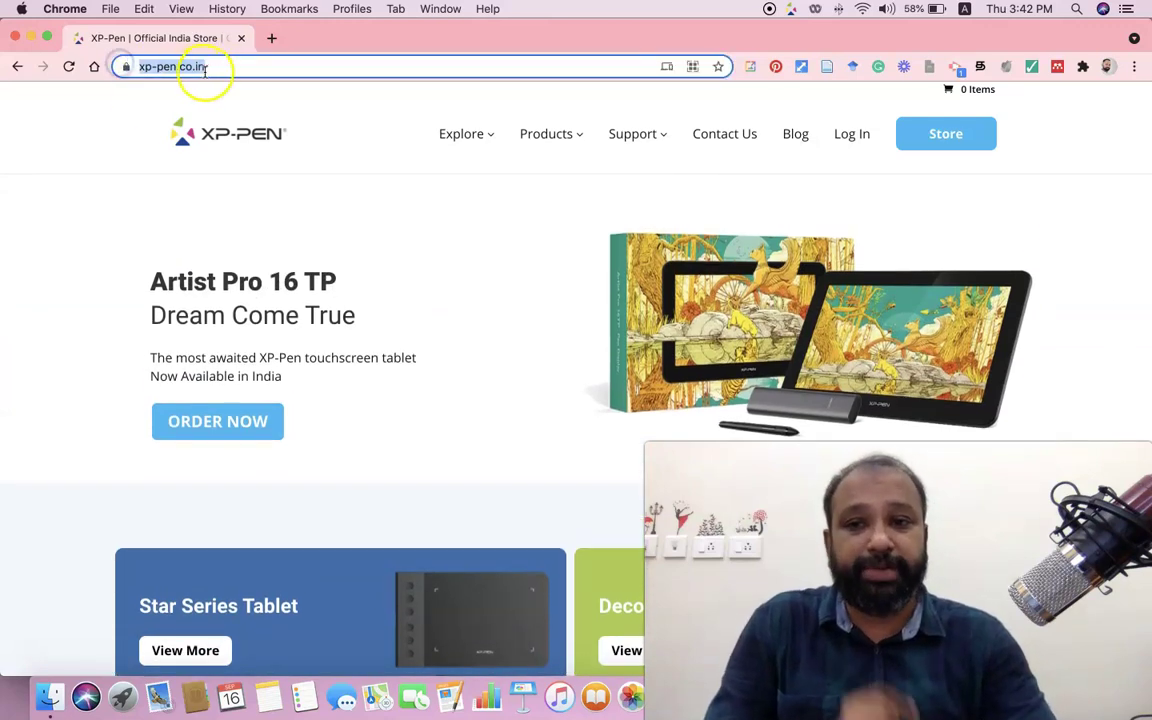
scroll(393, 252, down, 5)
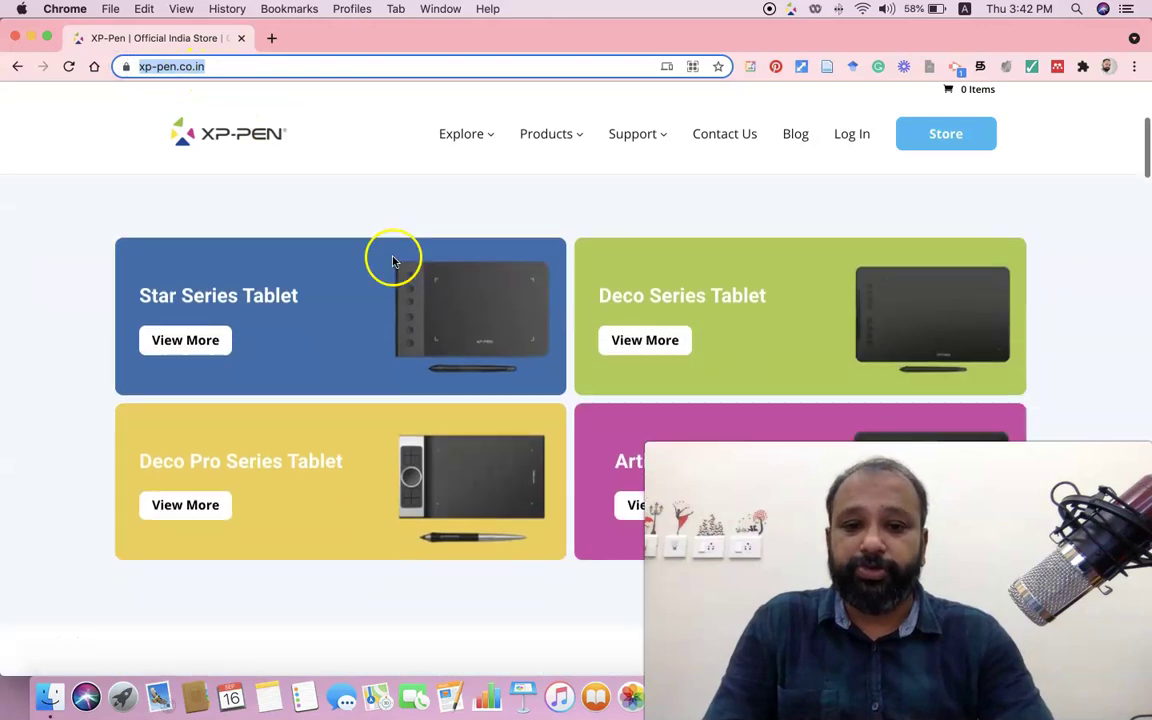
scroll(393, 260, down, 7)
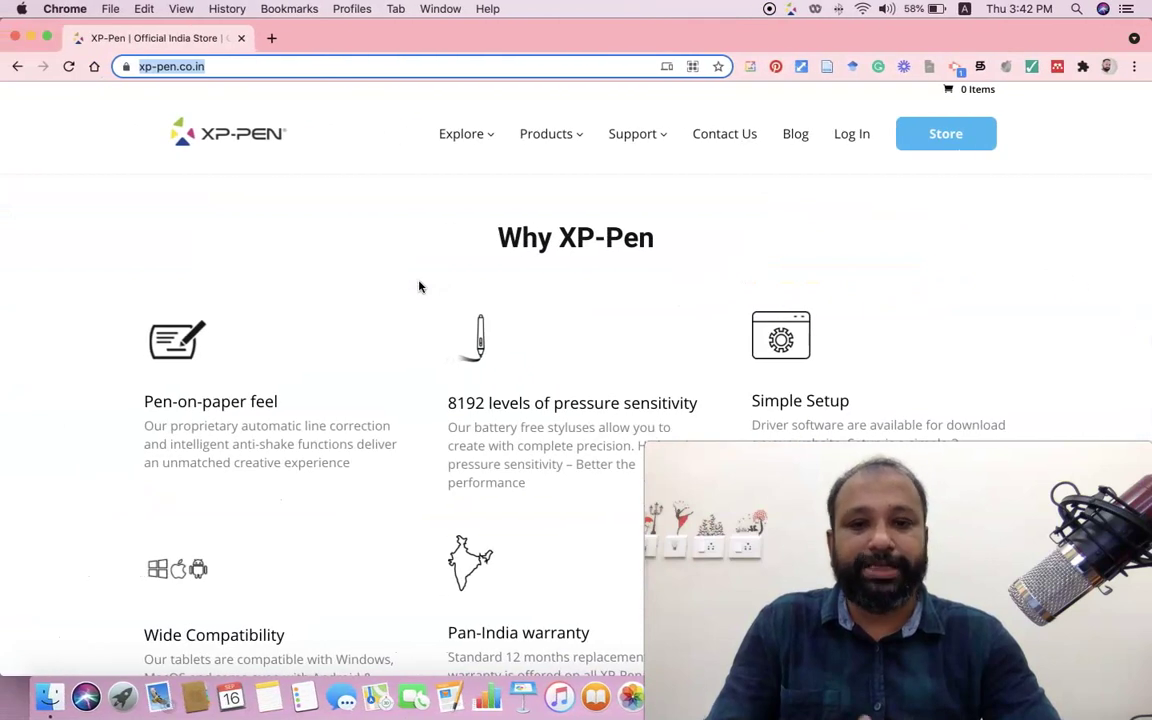
scroll(419, 287, down, 2)
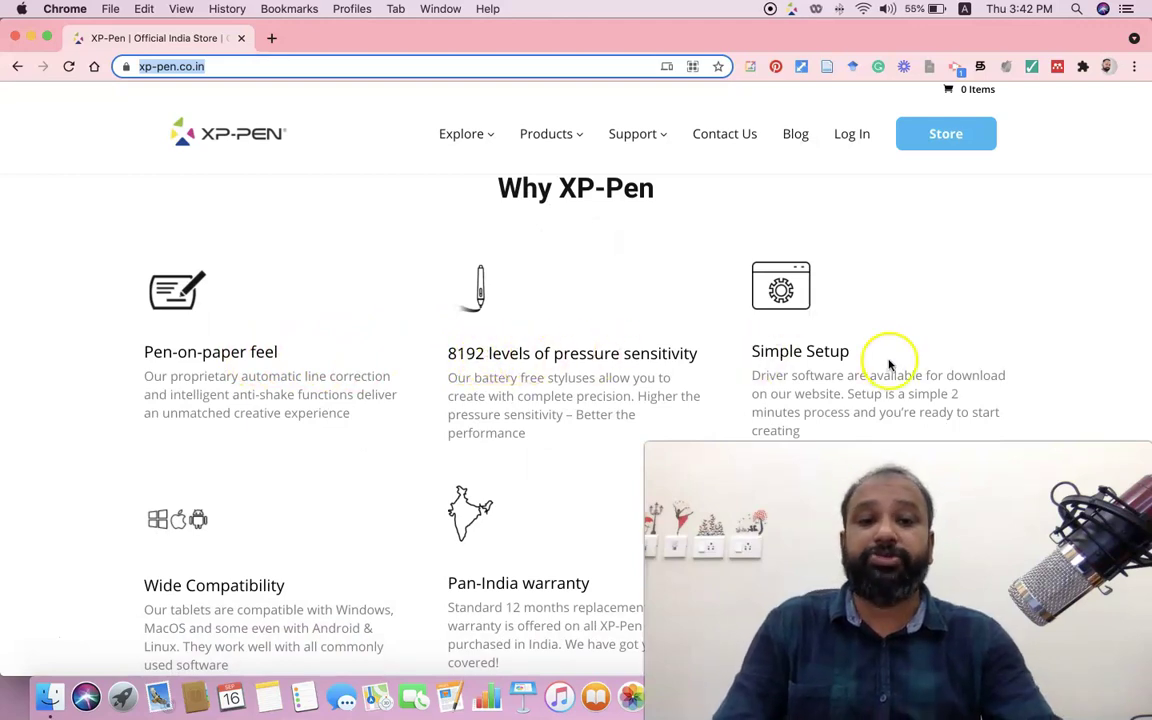
scroll(882, 362, down, 5)
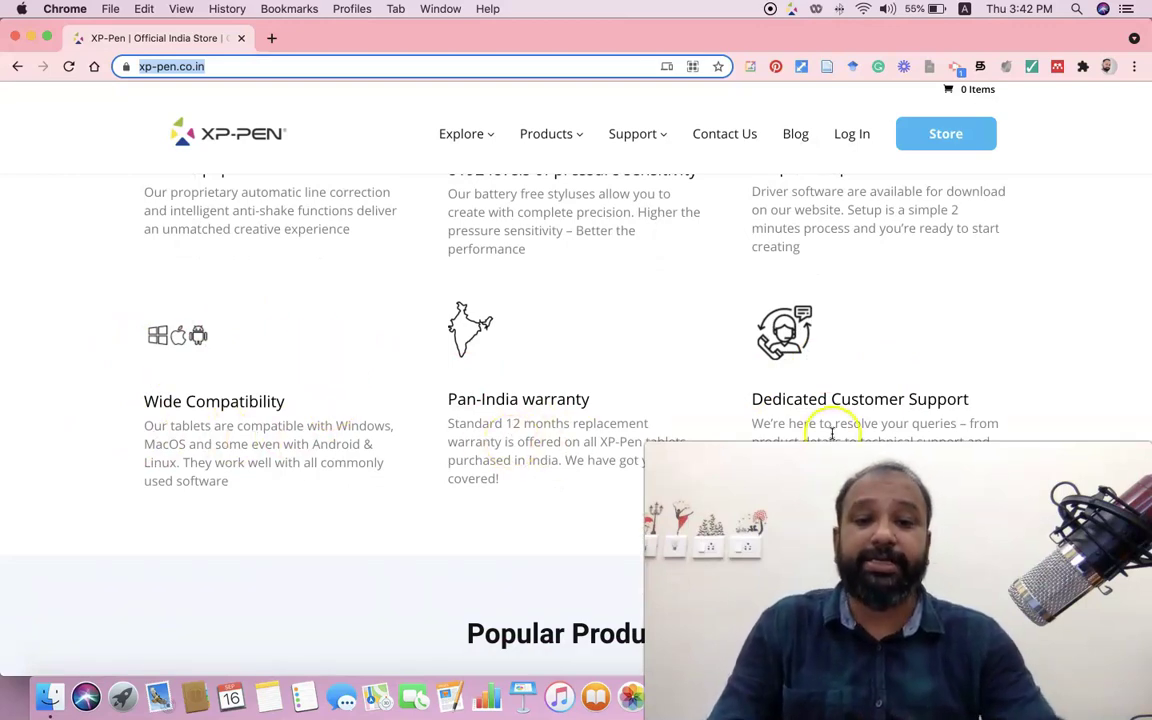
scroll(938, 373, down, 10)
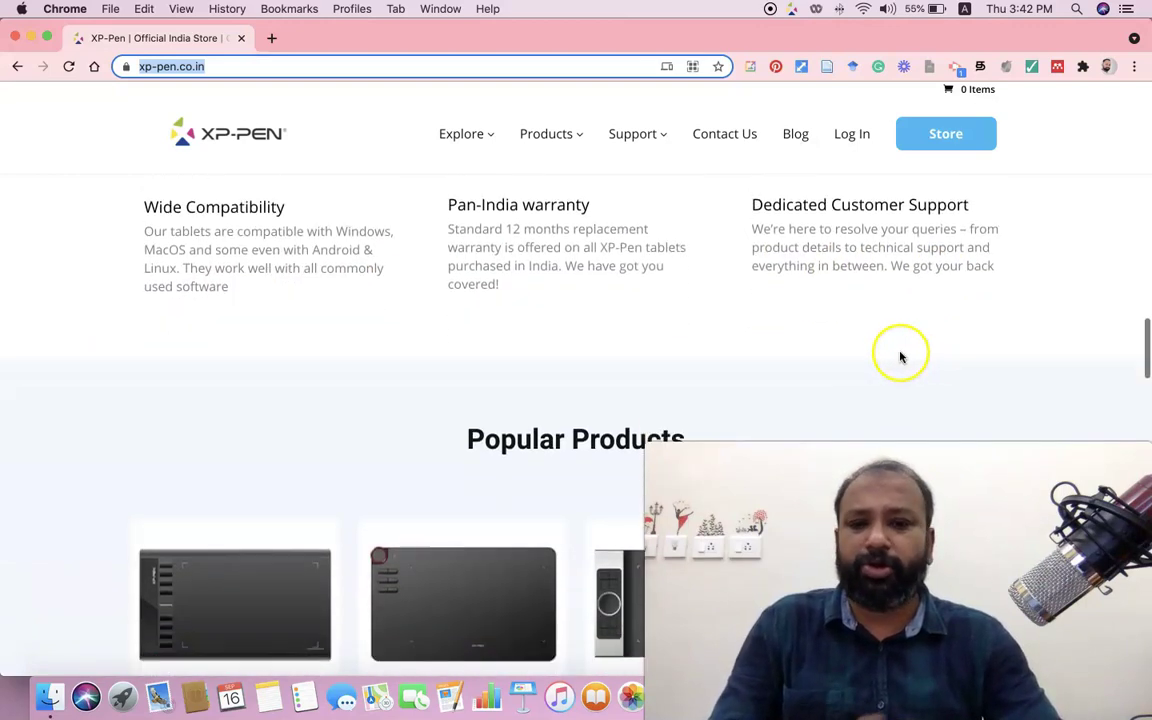
scroll(900, 357, down, 8)
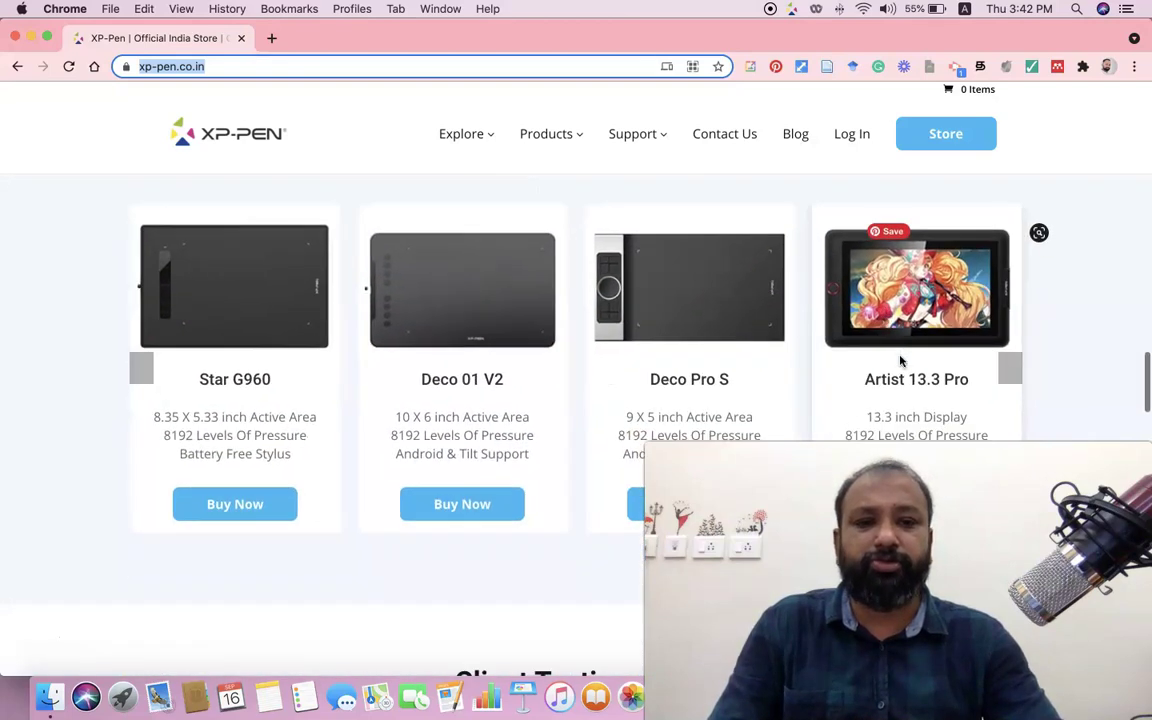
scroll(900, 361, up, 3)
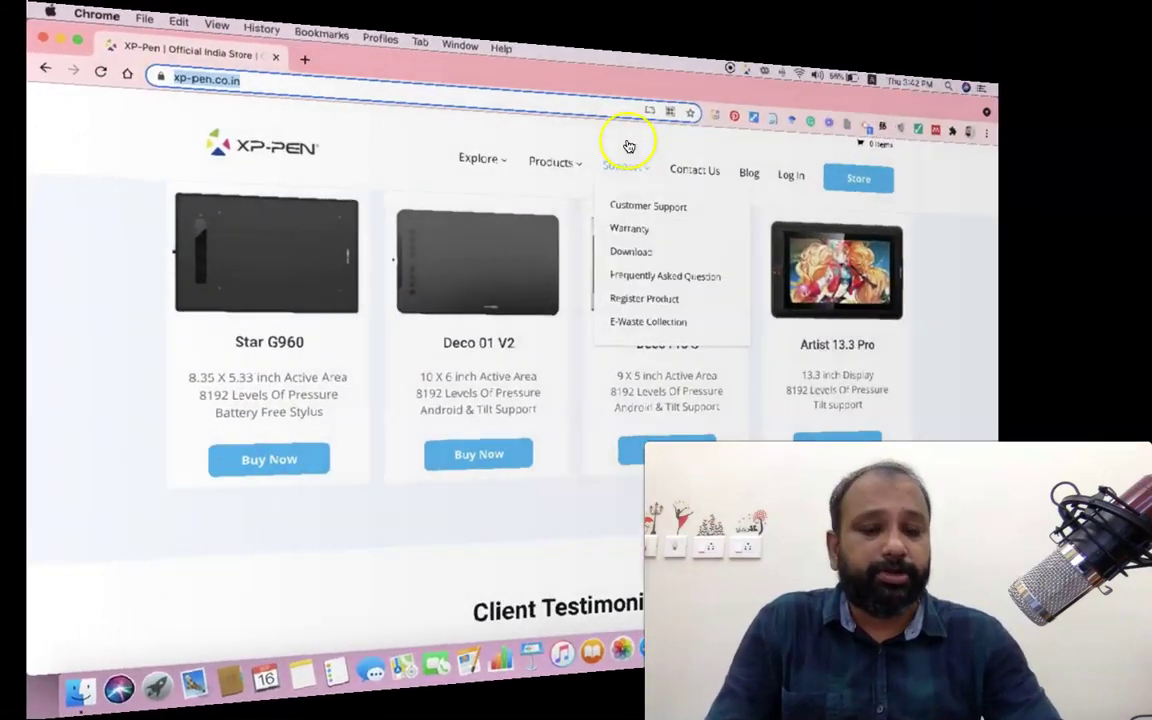
Step: Open the Download page from the XP-Pen site's support options
mouse_move(632, 141)
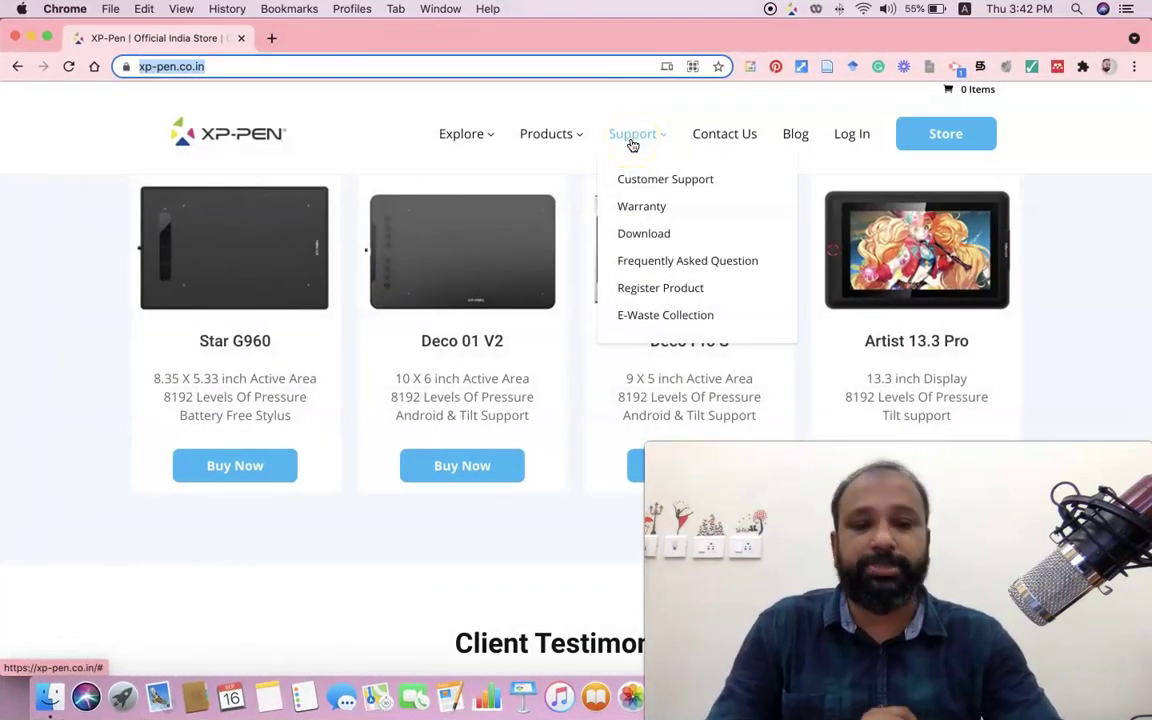
mouse_move(585, 138)
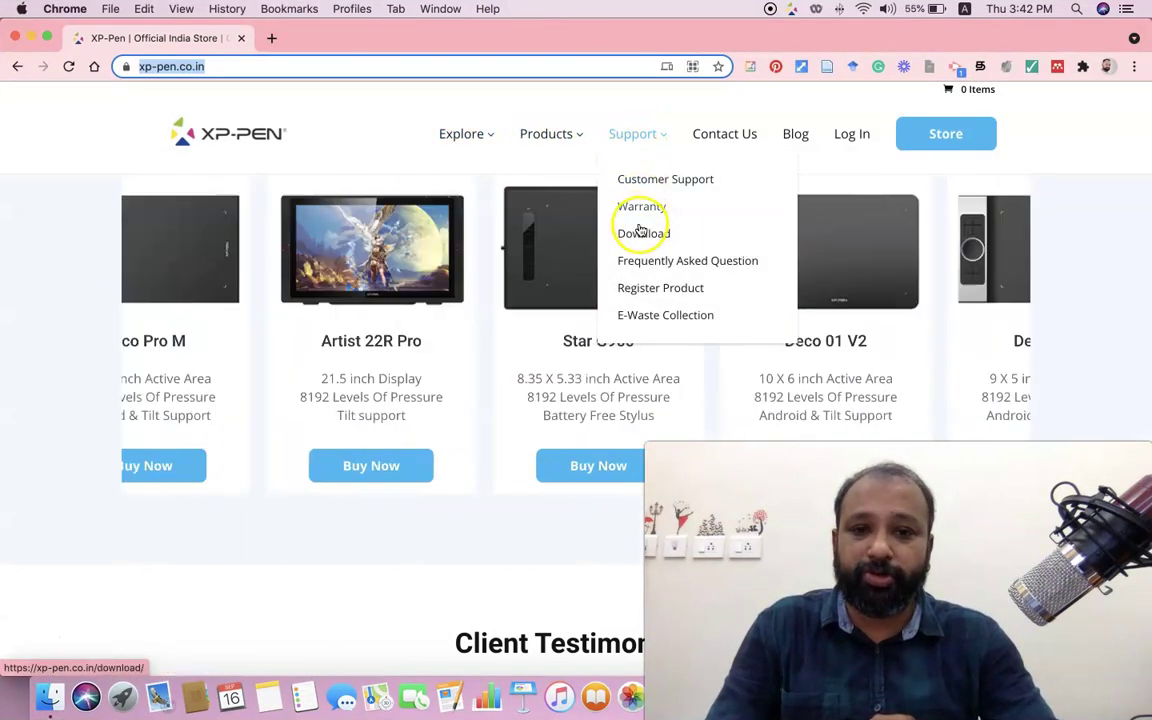
click(639, 236)
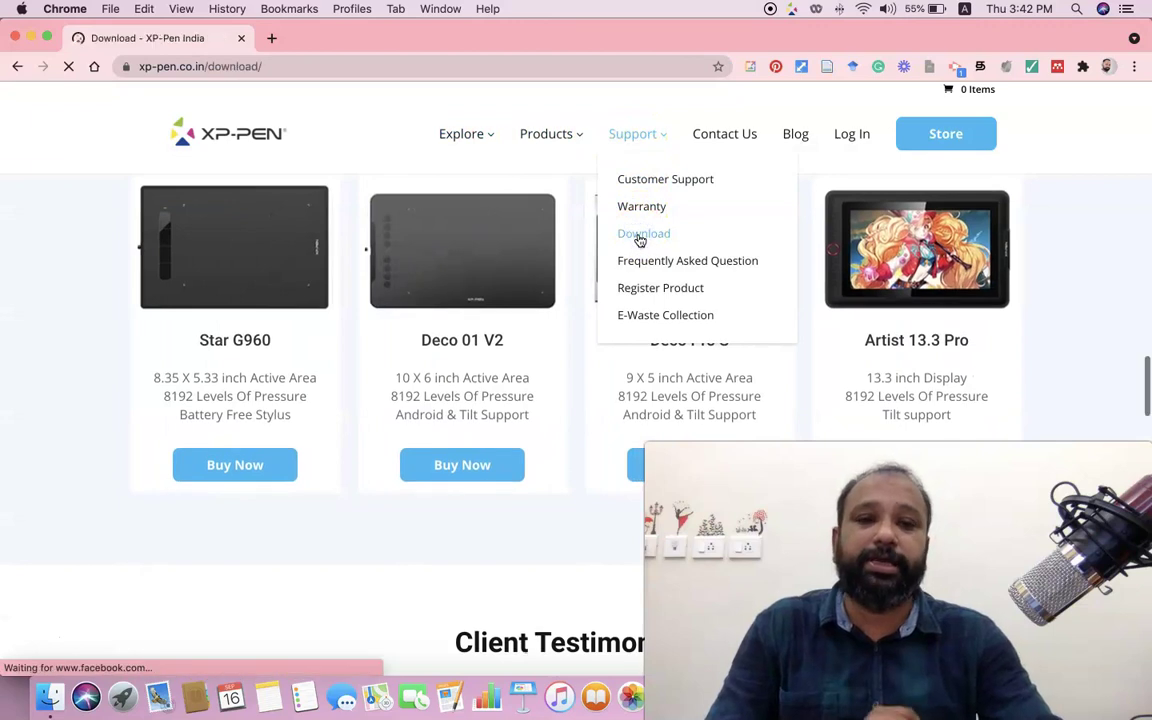
Step: Find the Star03 tablet among the downloadable products and open its download page
scroll(630, 280, down, 5)
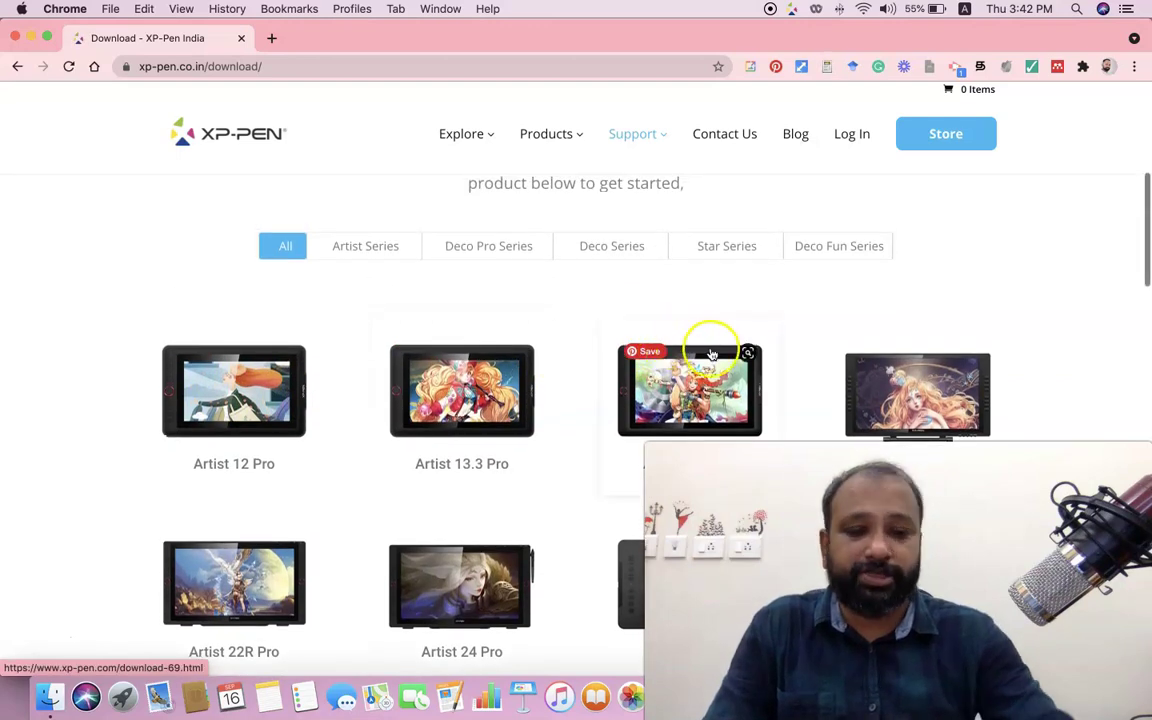
scroll(707, 354, down, 2)
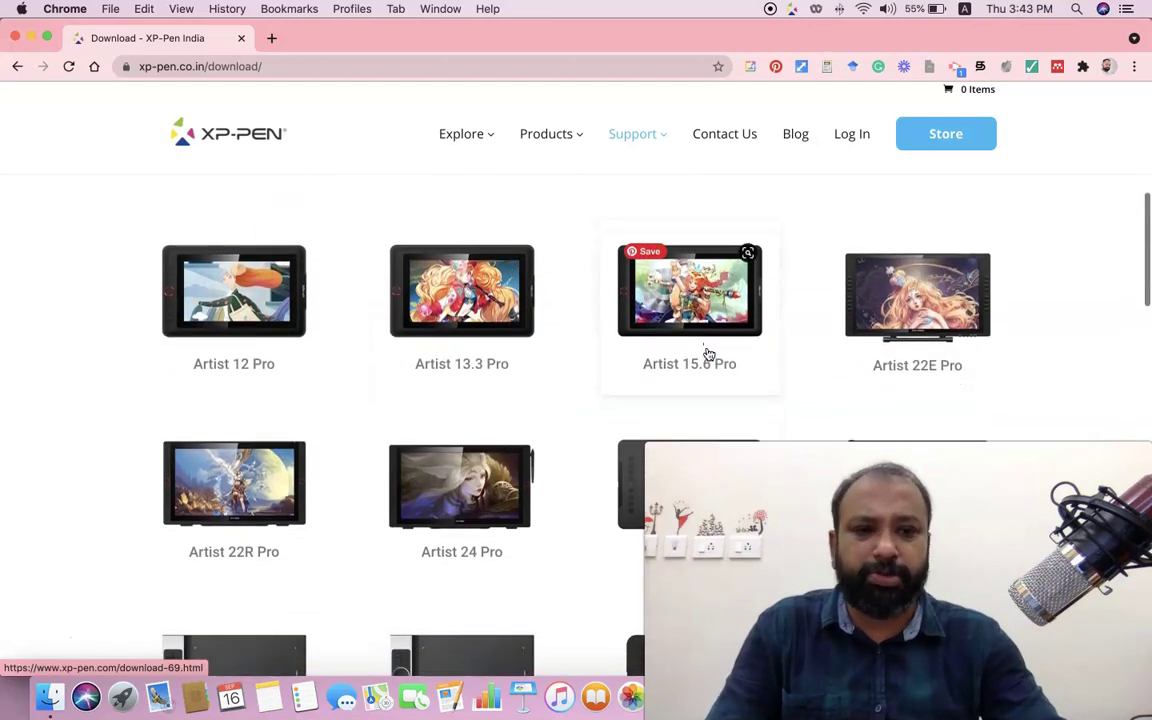
scroll(957, 296, down, 4)
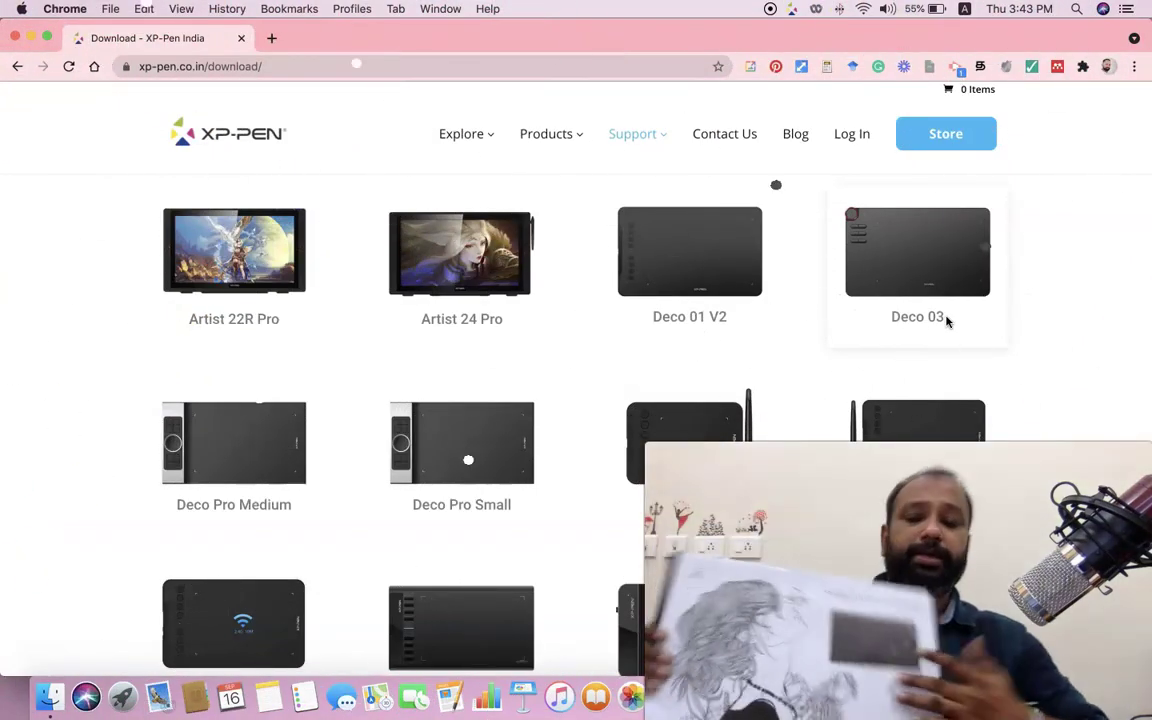
click(940, 319)
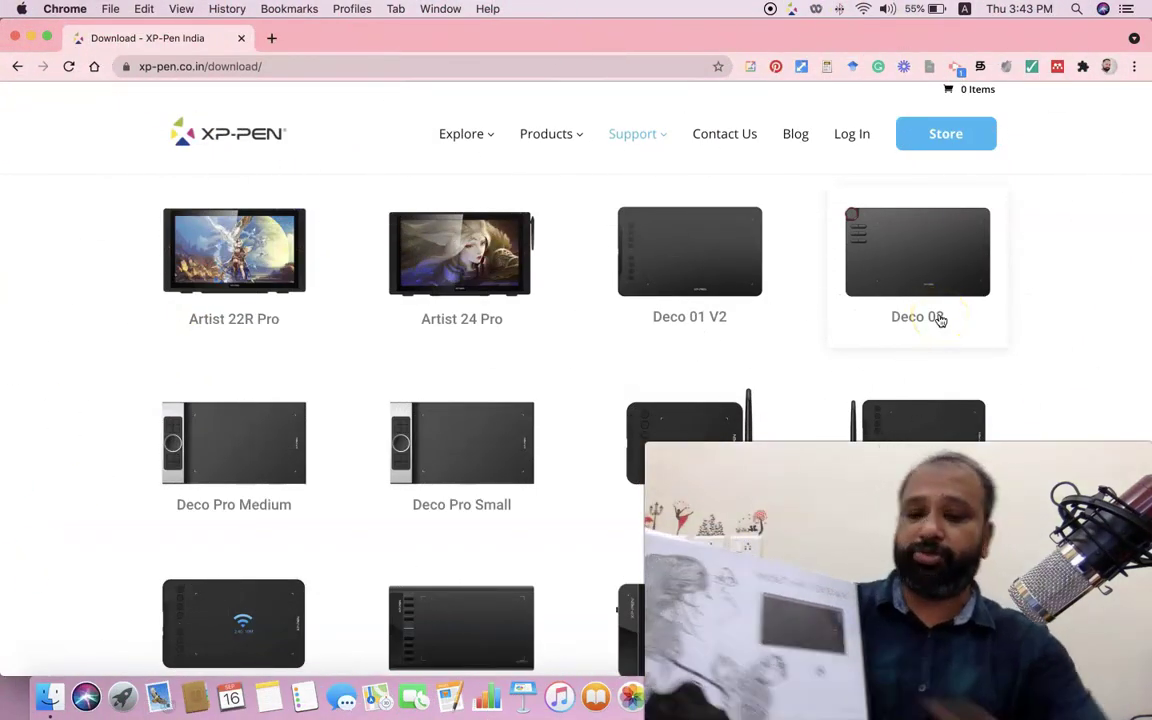
click(918, 332)
scroll(823, 339, down, 8)
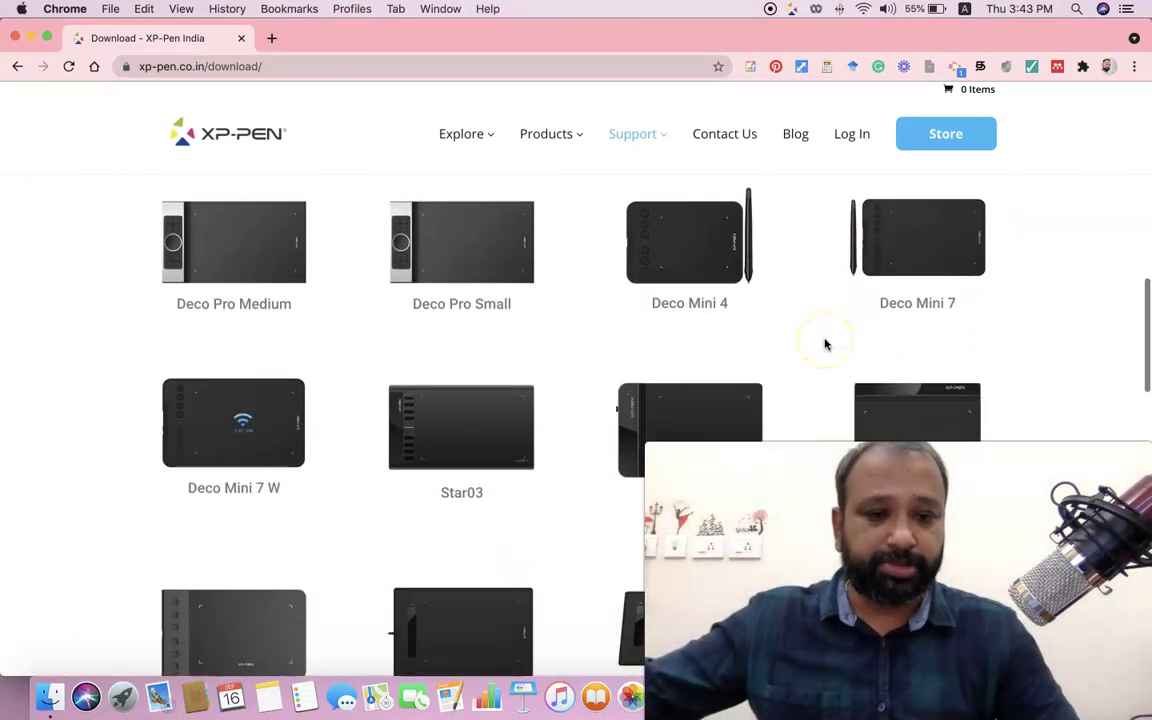
scroll(825, 344, down, 1)
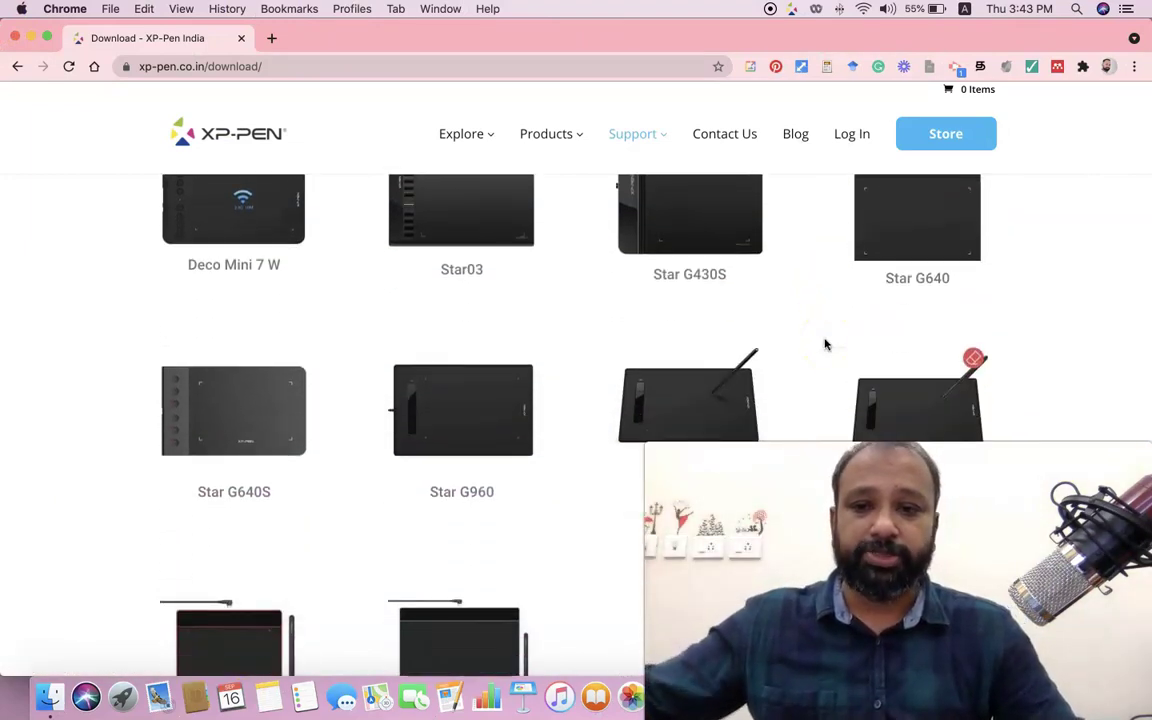
scroll(825, 344, down, 1)
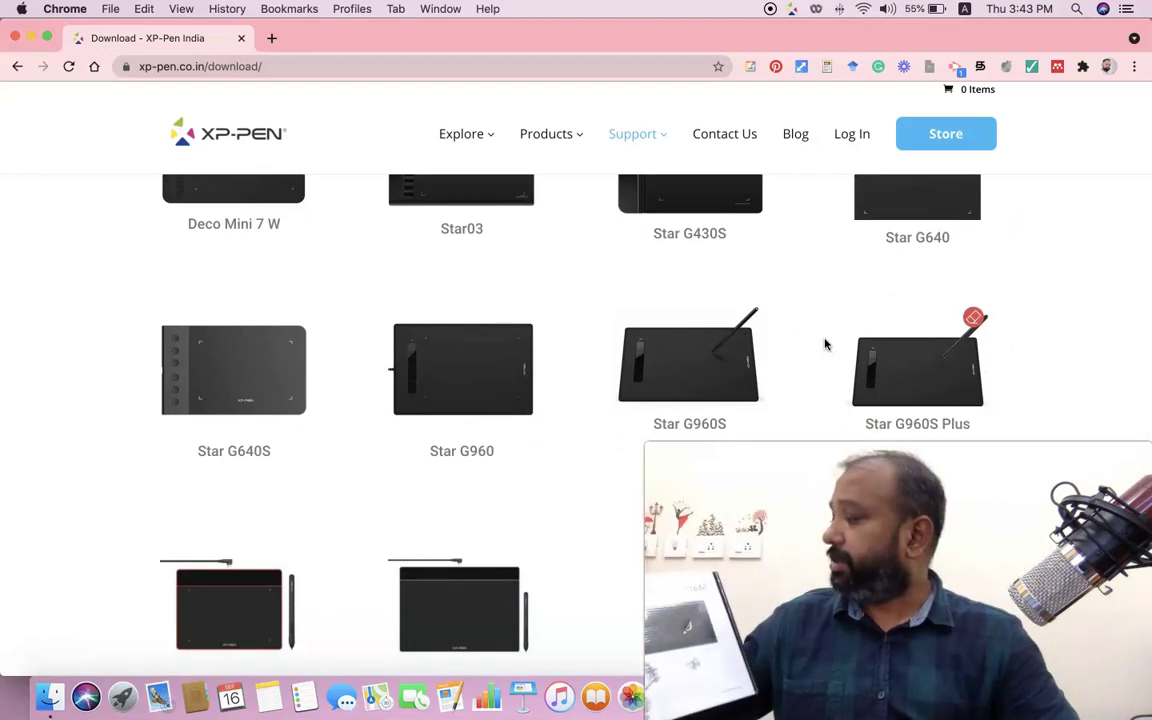
scroll(825, 344, up, 4)
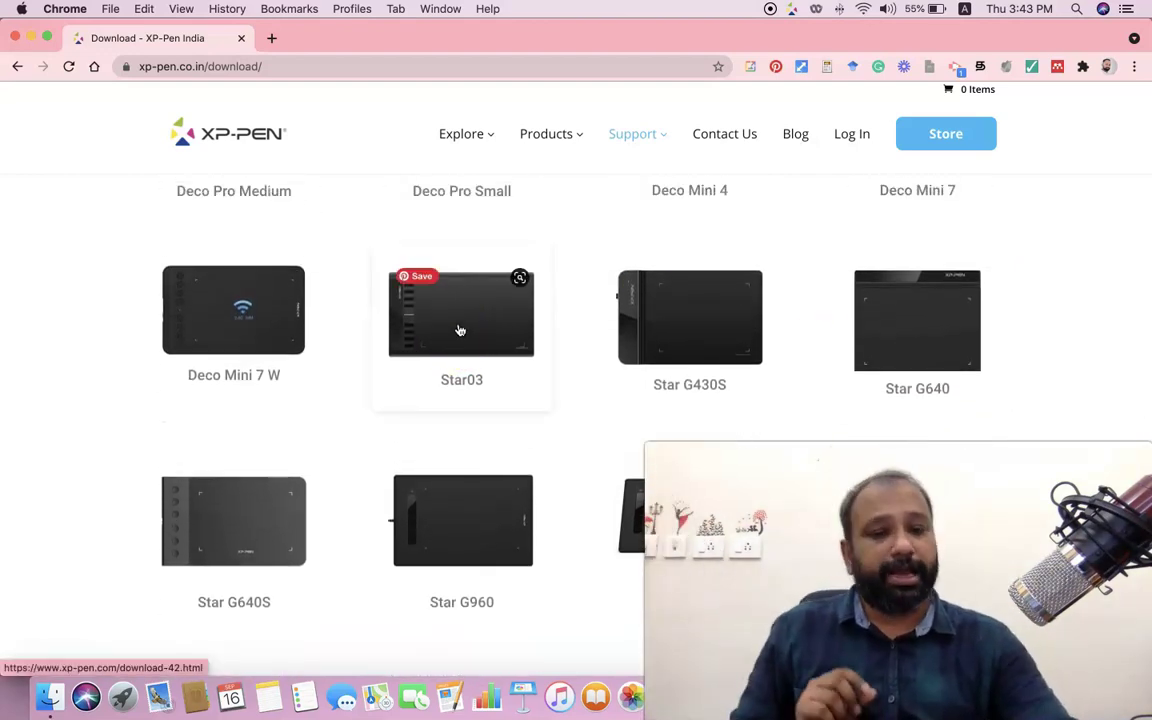
click(460, 330)
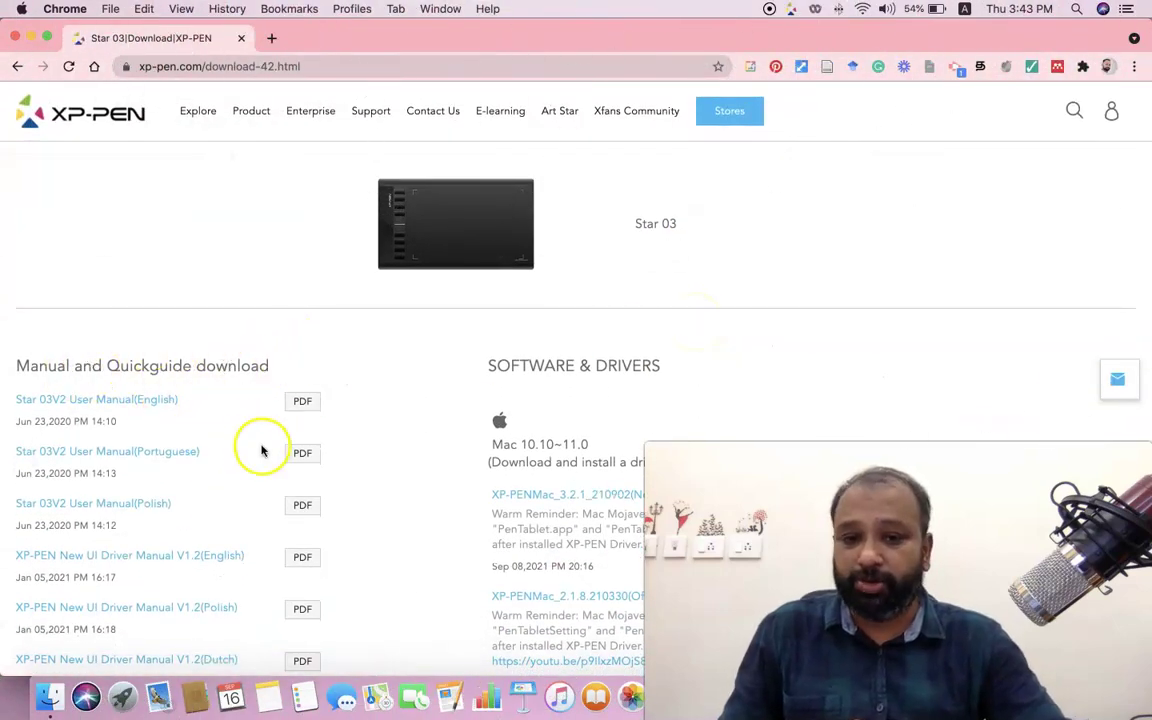
Step: Examine the Star 03 user manuals and the drivers offered for Mac, Windows and Linux
scroll(300, 400, down, 4)
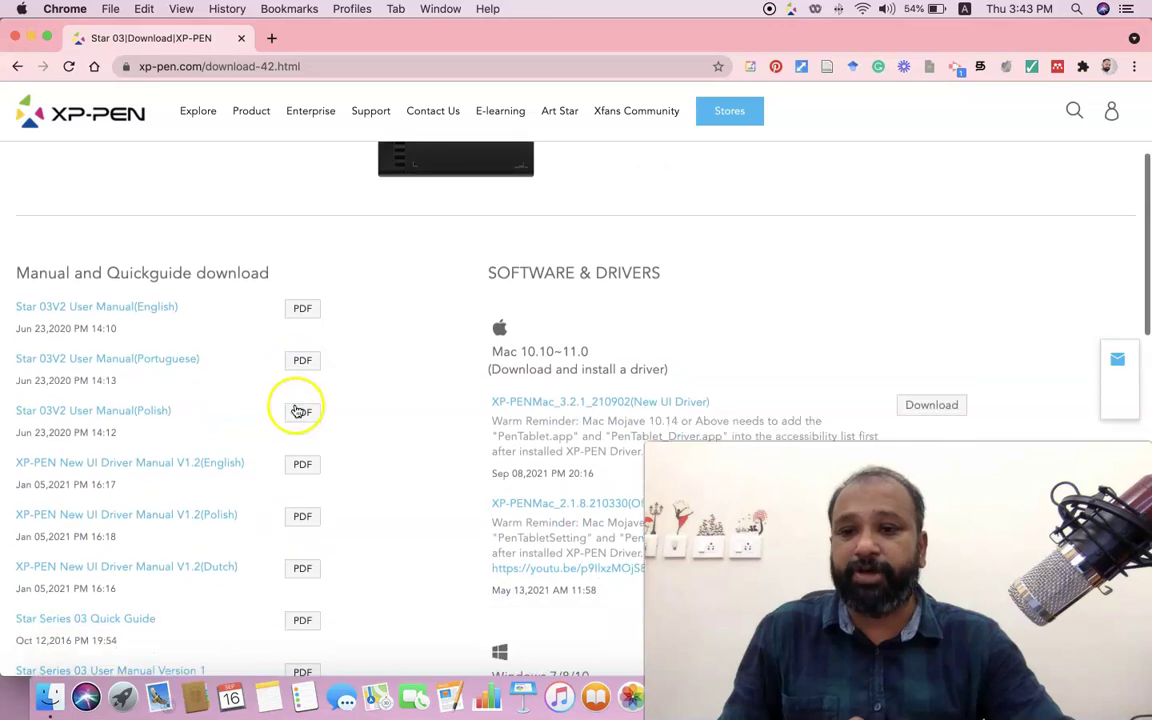
scroll(297, 405, down, 2)
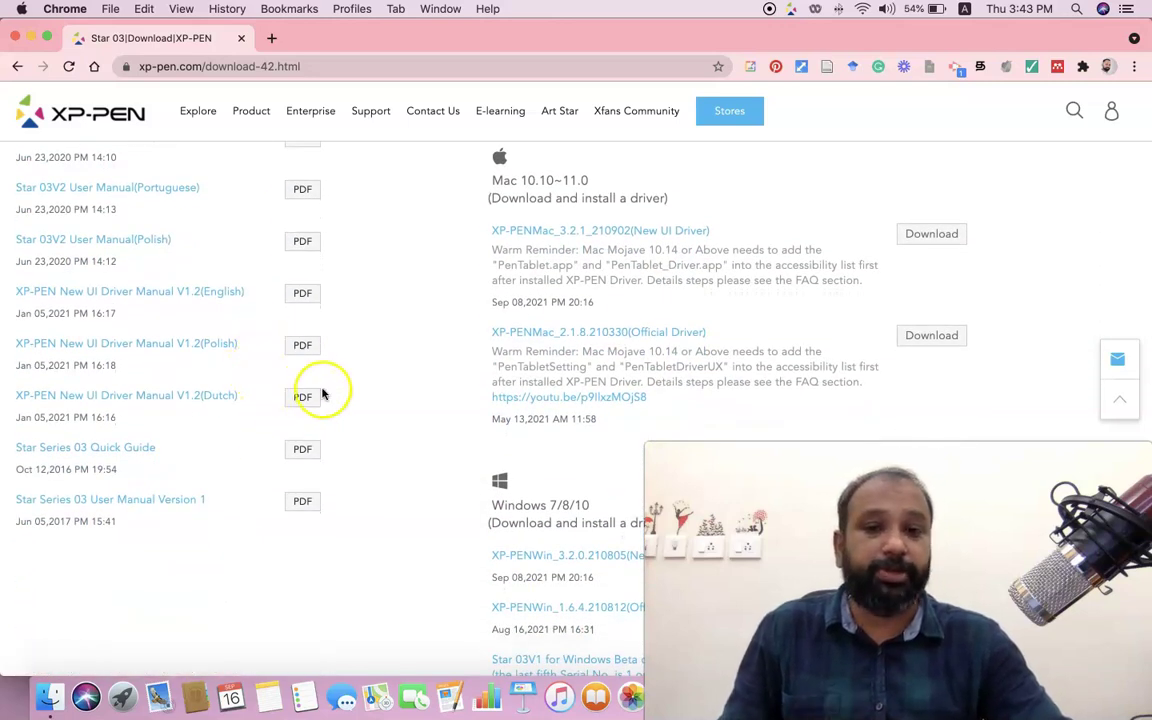
scroll(475, 377, up, 1)
scroll(475, 377, up, 2)
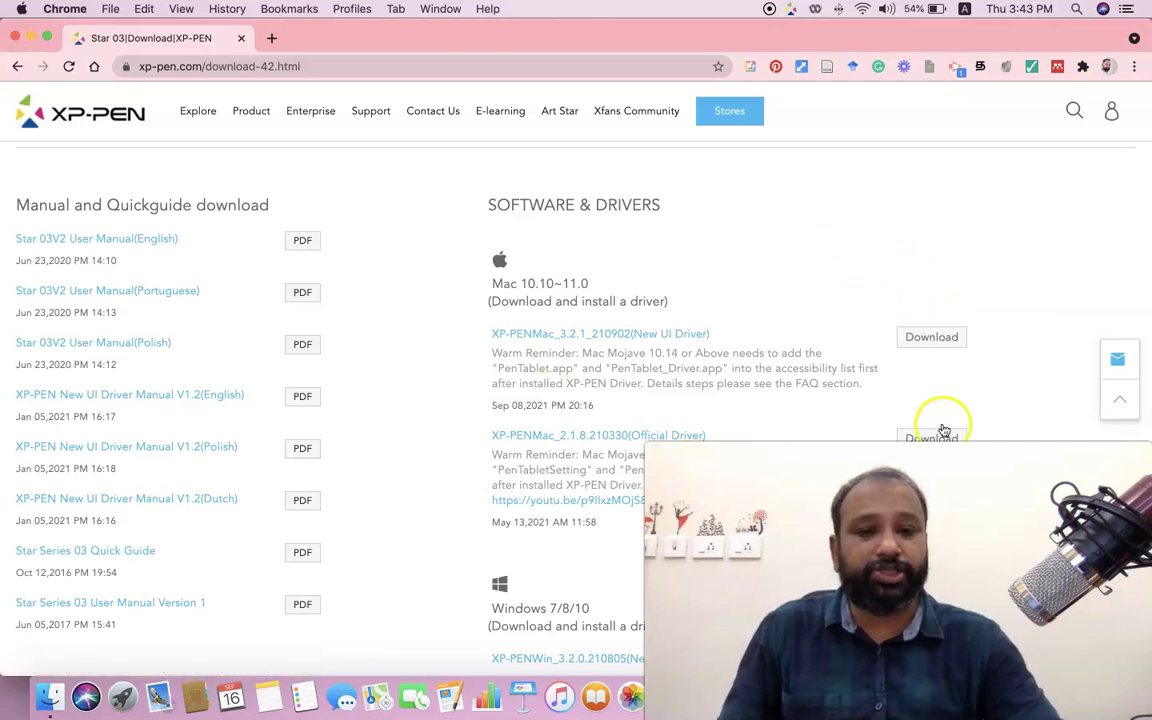
scroll(918, 362, down, 2)
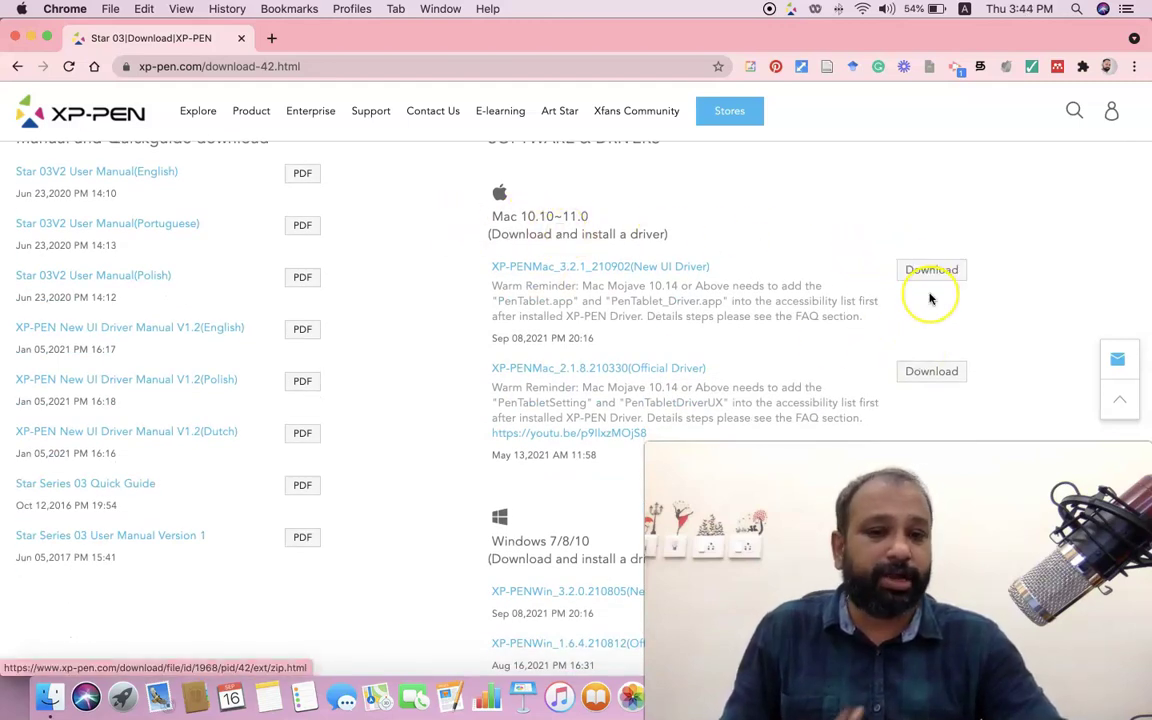
scroll(930, 298, down, 5)
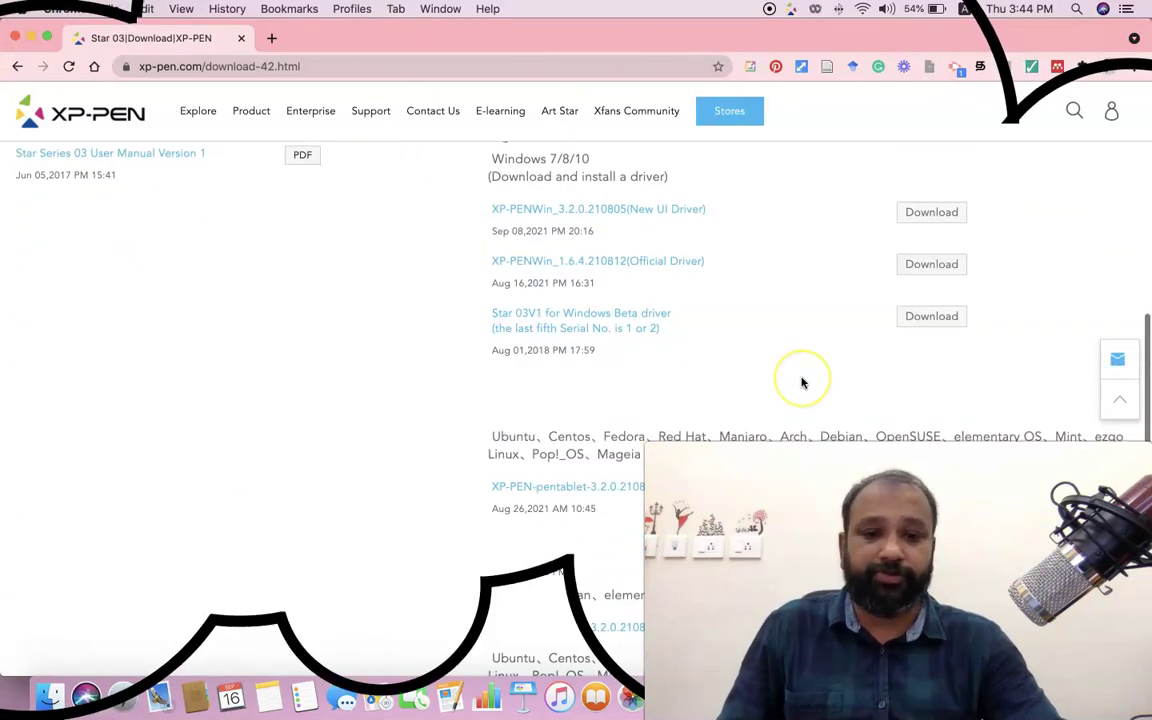
scroll(802, 382, up, 4)
scroll(801, 382, up, 3)
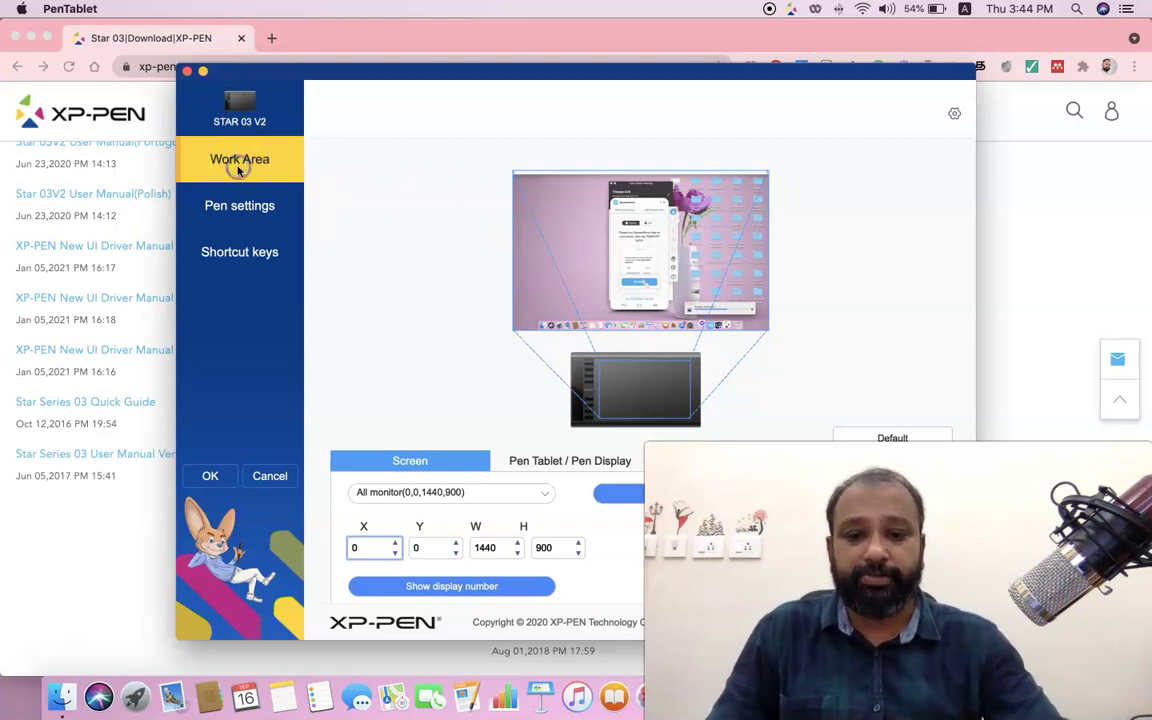
Step: In the PenTablet app, inspect the monitor choices and the screen-to-tablet mapping of the Star 03 V2 work area
click(414, 494)
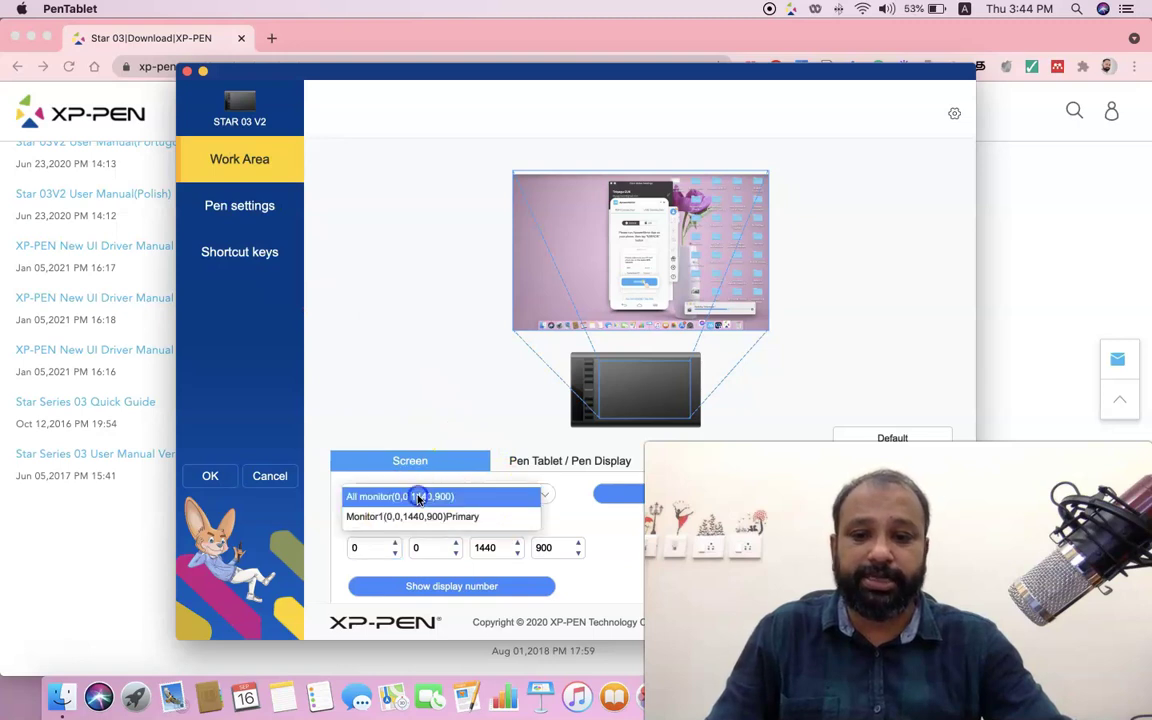
click(594, 516)
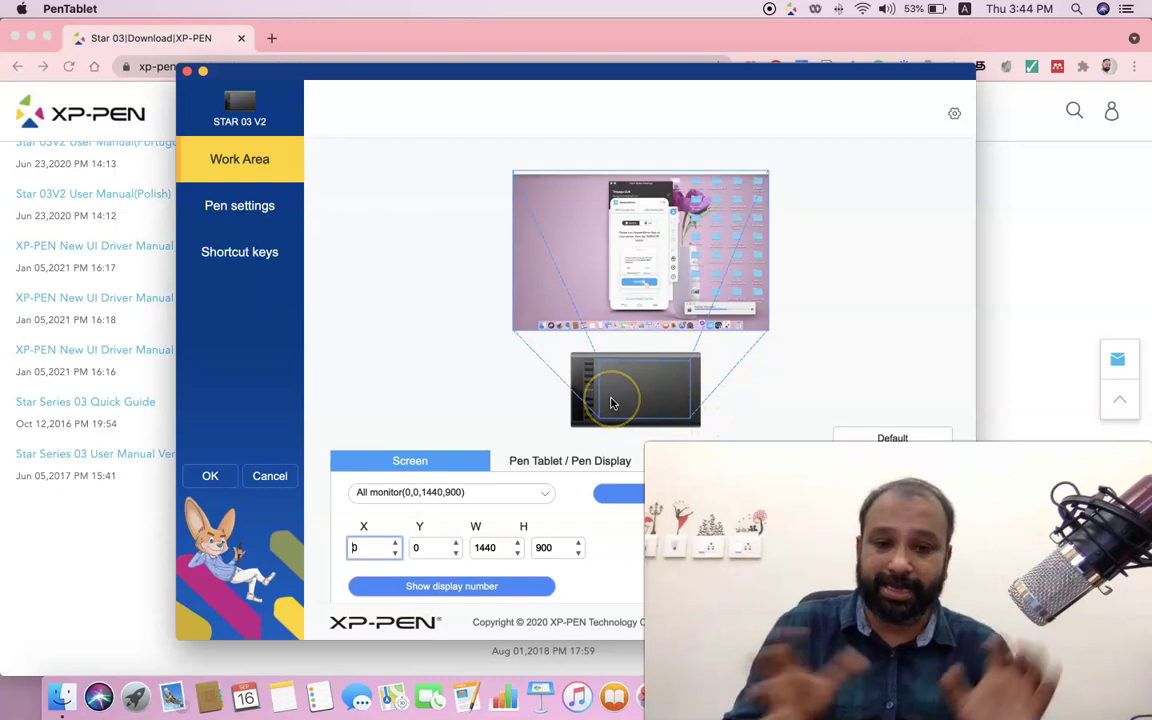
click(584, 341)
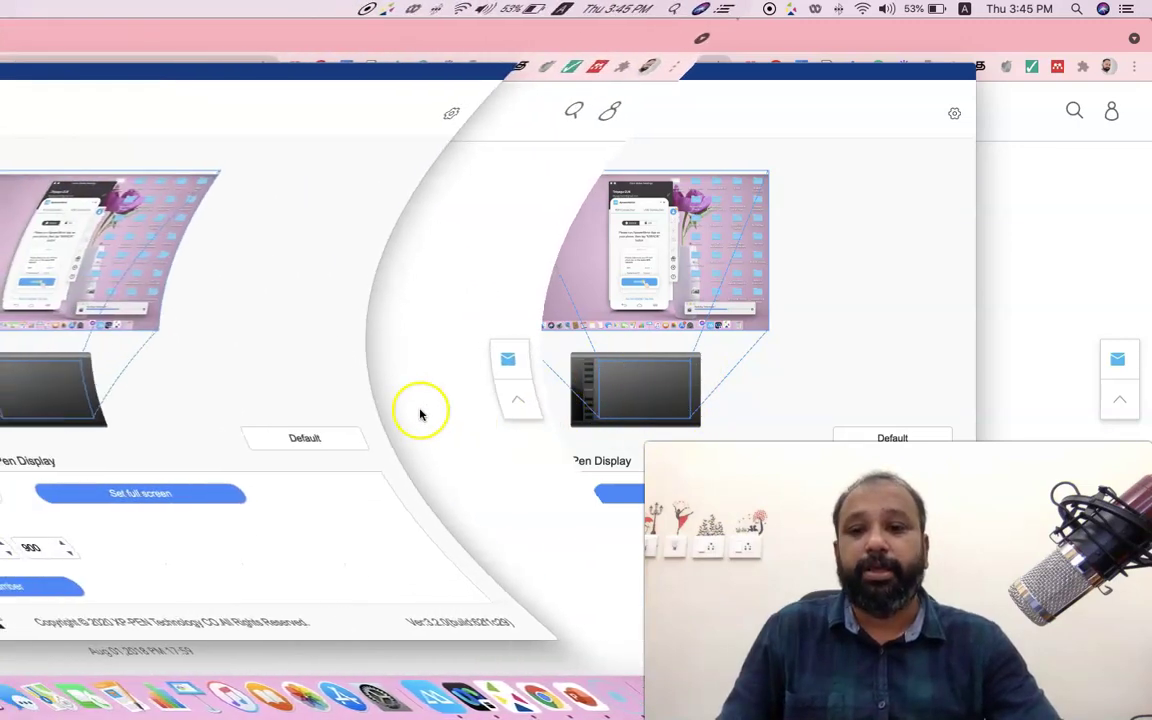
Step: Open the tablet's pen settings and browse the running and installed applications that can be added for app-specific settings, without adding any
click(228, 217)
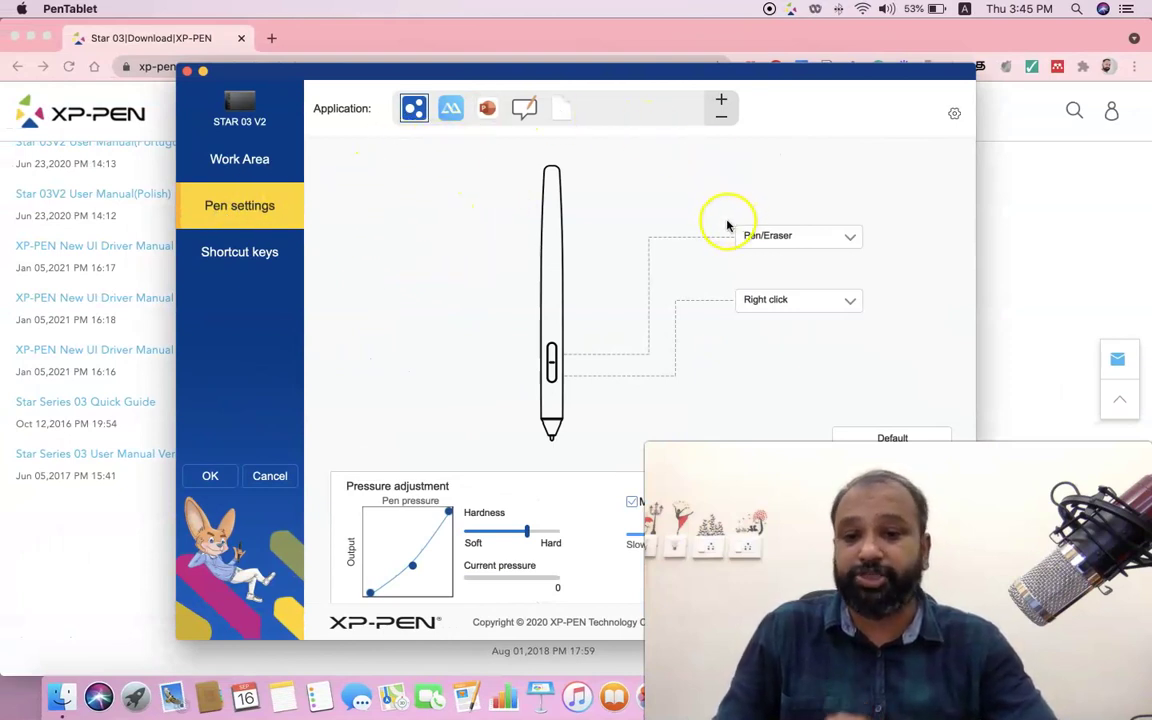
click(722, 101)
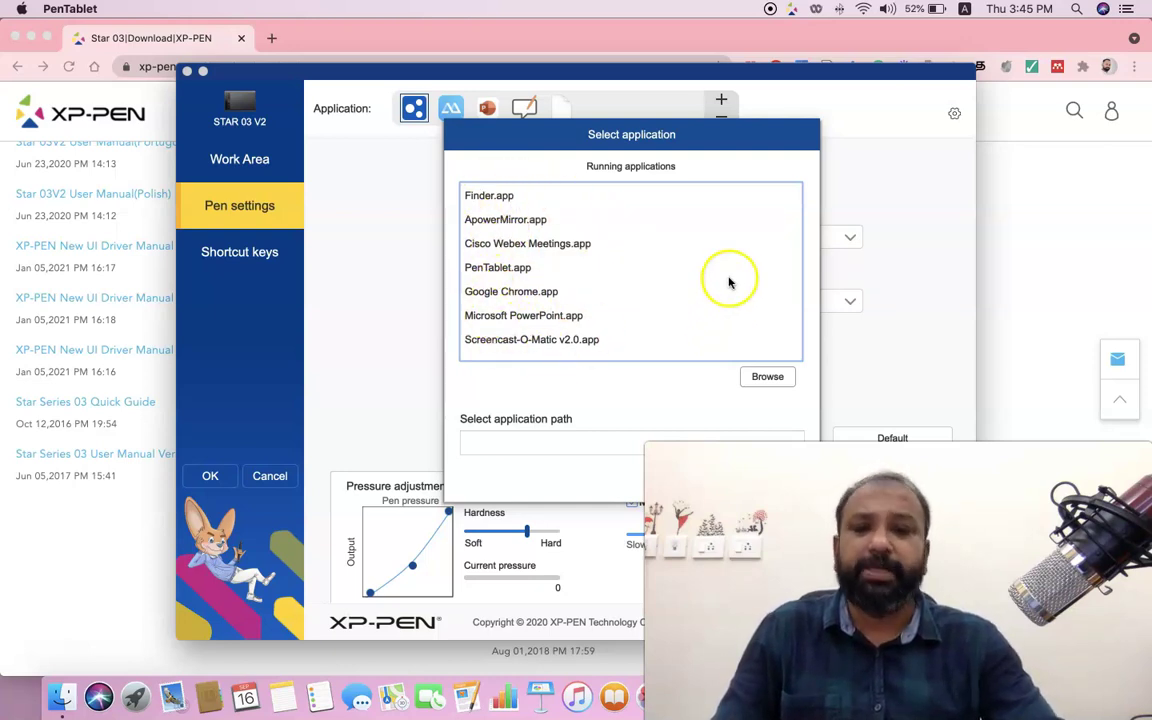
click(762, 376)
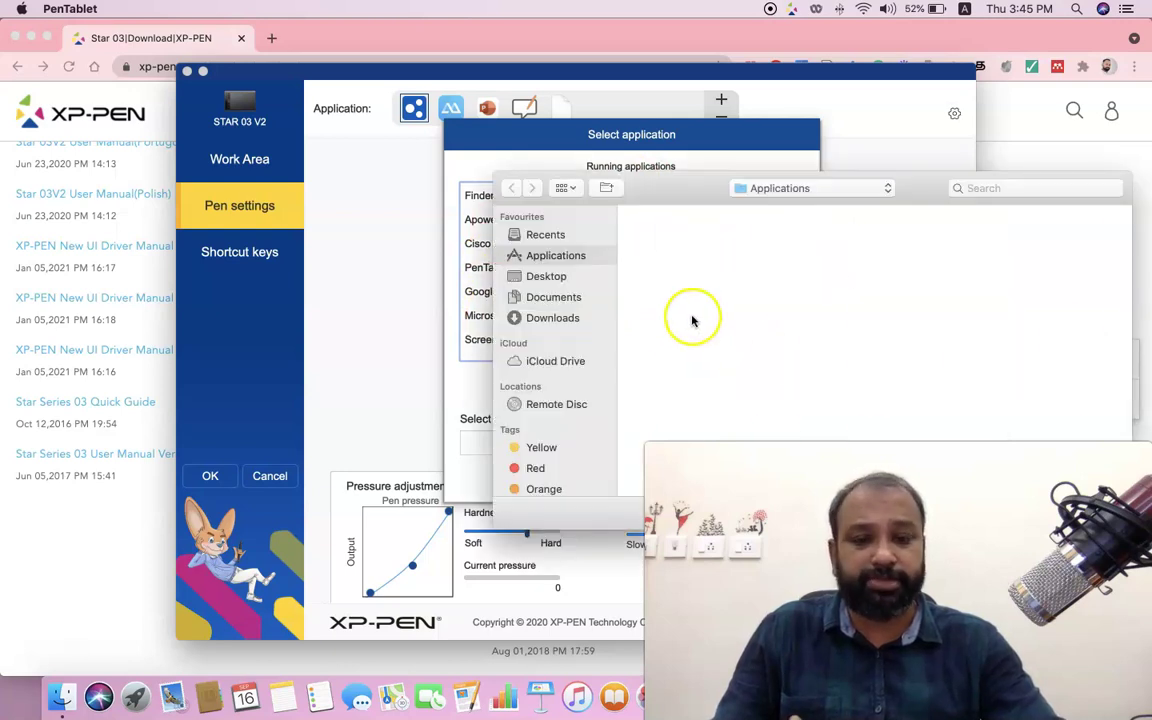
scroll(746, 309, down, 5)
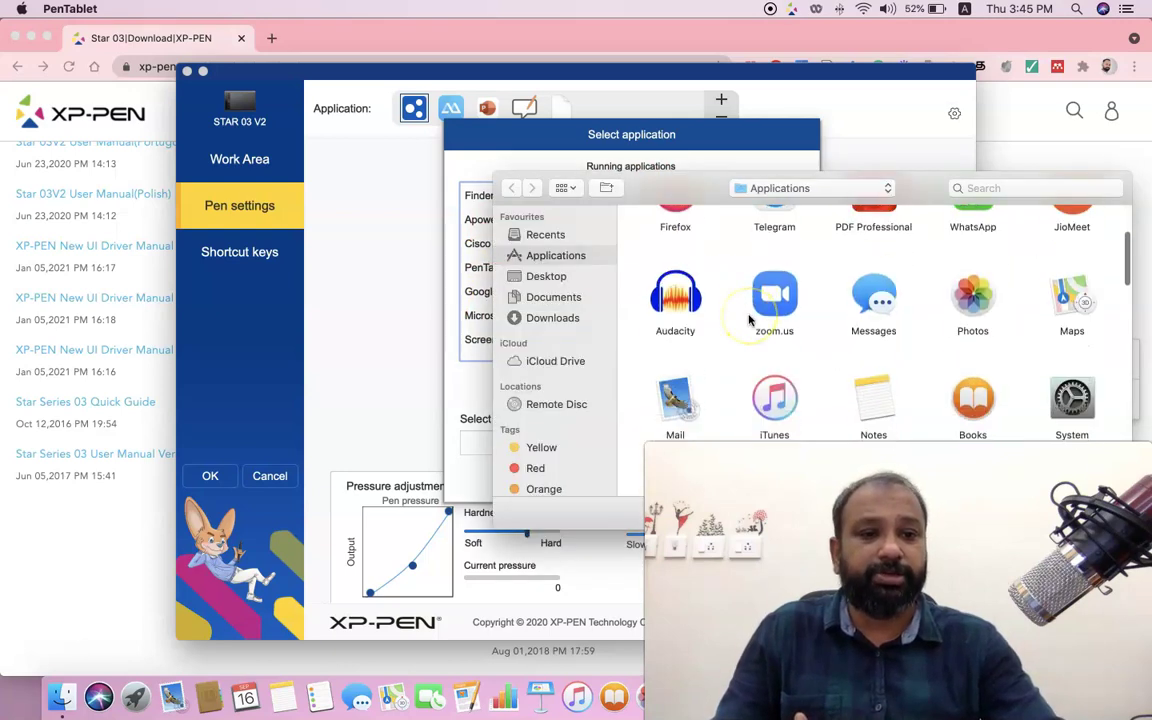
scroll(749, 319, down, 1)
scroll(749, 319, down, 3)
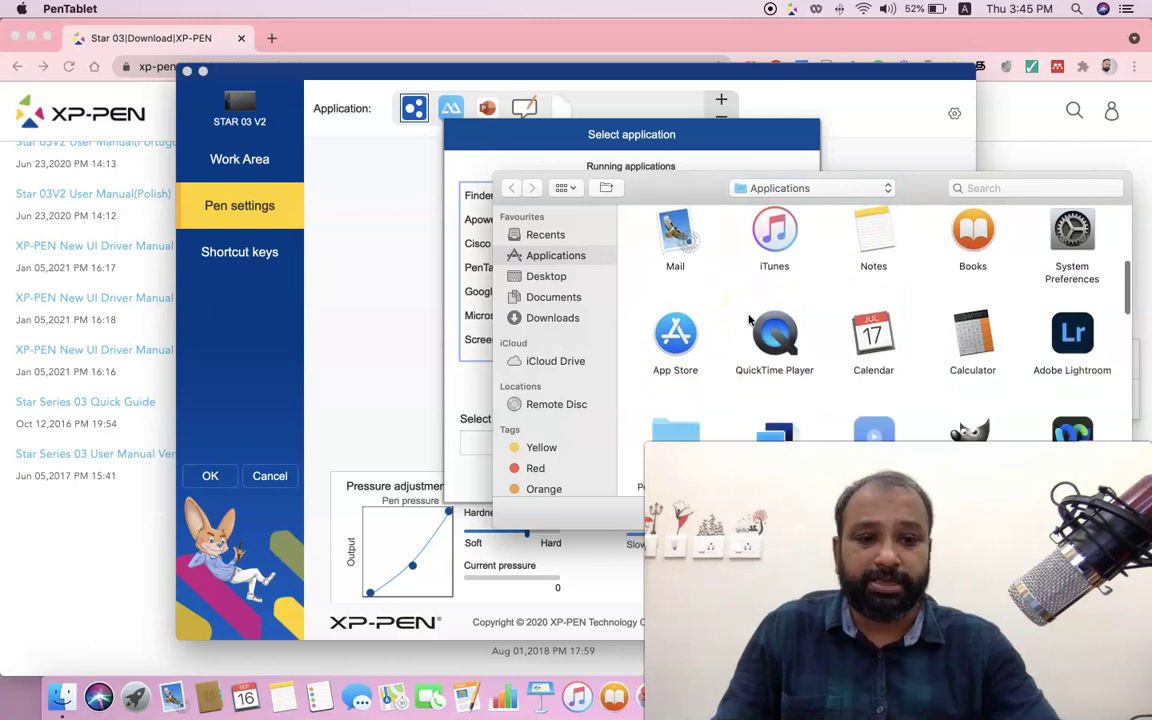
scroll(749, 319, down, 4)
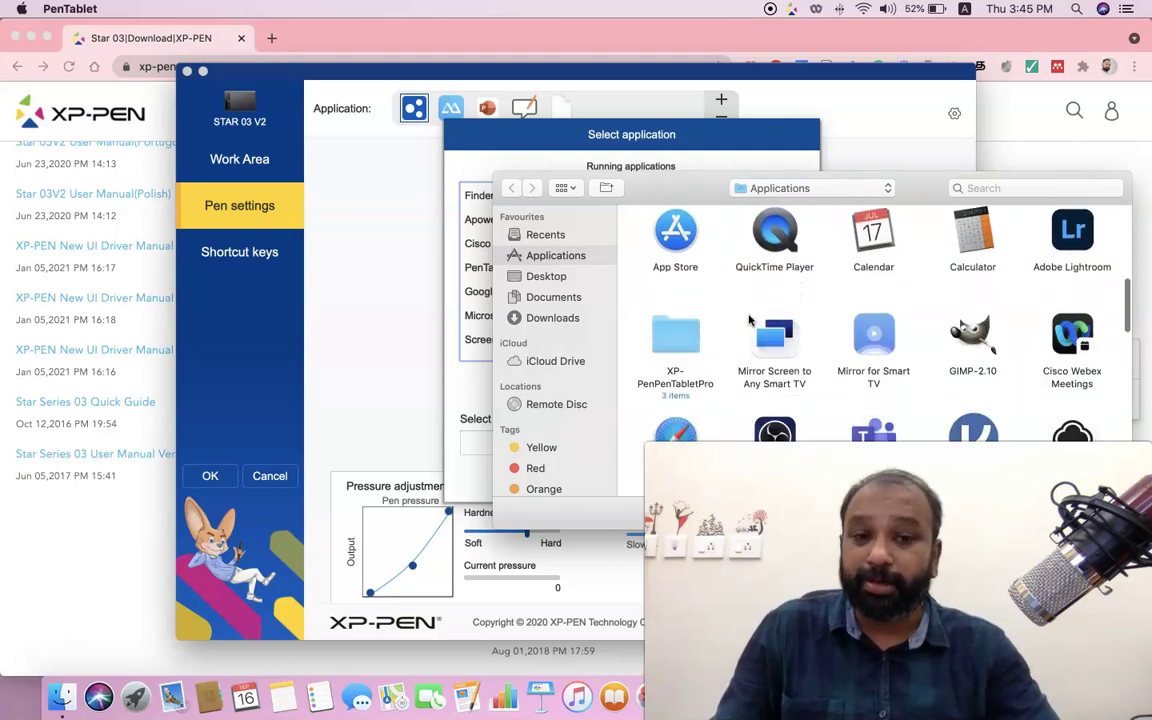
scroll(749, 319, down, 3)
scroll(749, 319, down, 4)
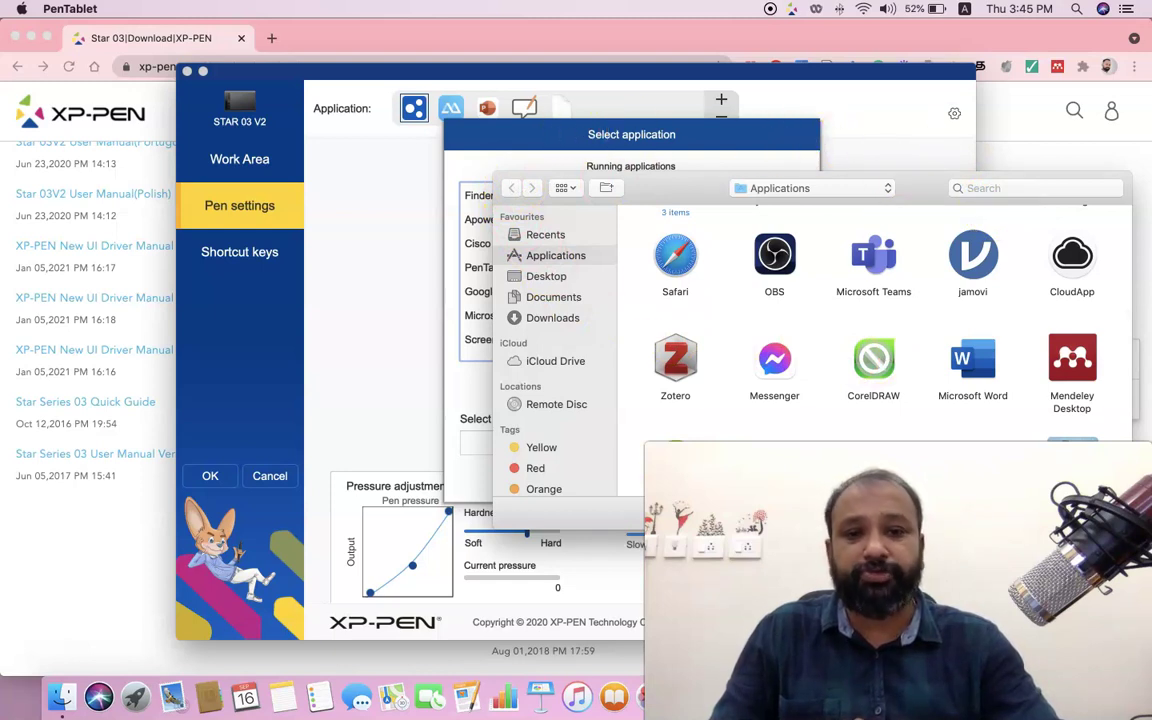
key(Escape)
click(396, 116)
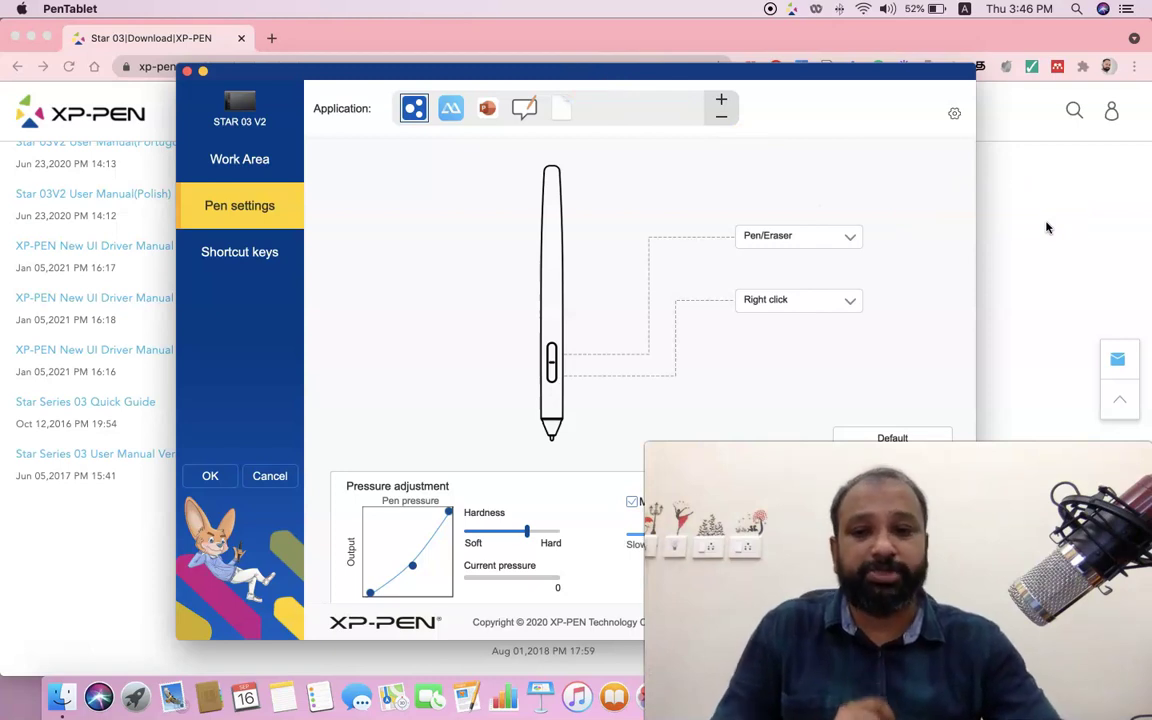
Step: Inspect the shortcut key assignments and the K1 options, and save the tablet configuration
click(209, 263)
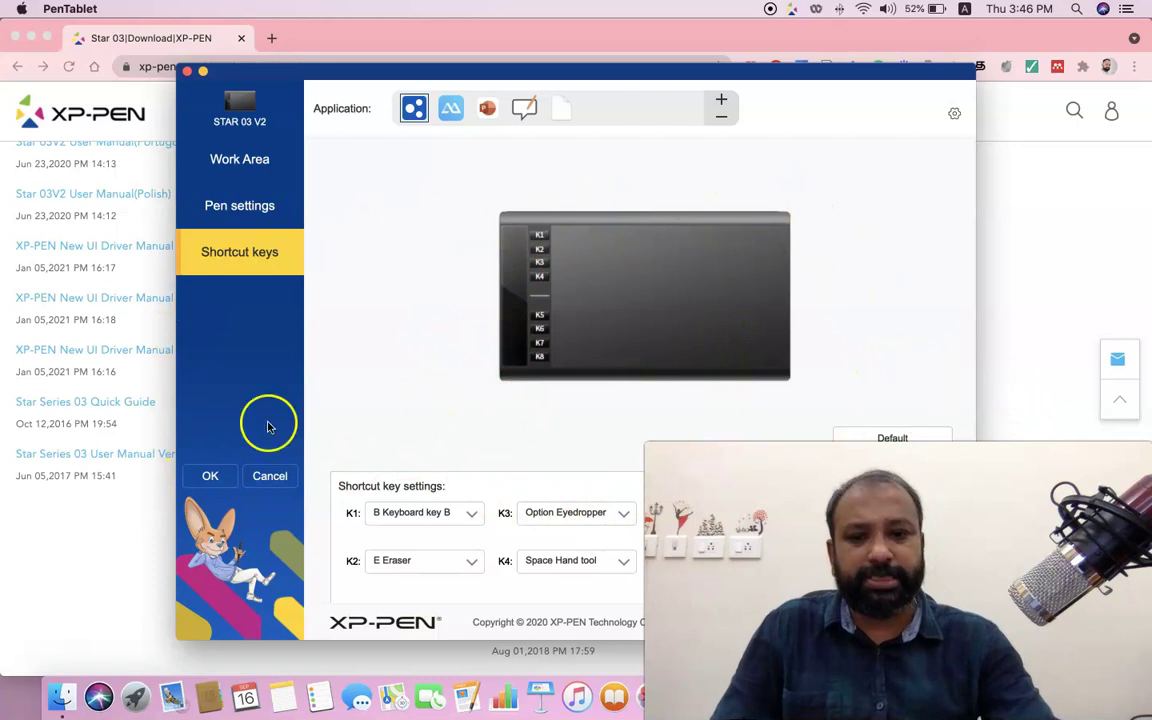
click(471, 514)
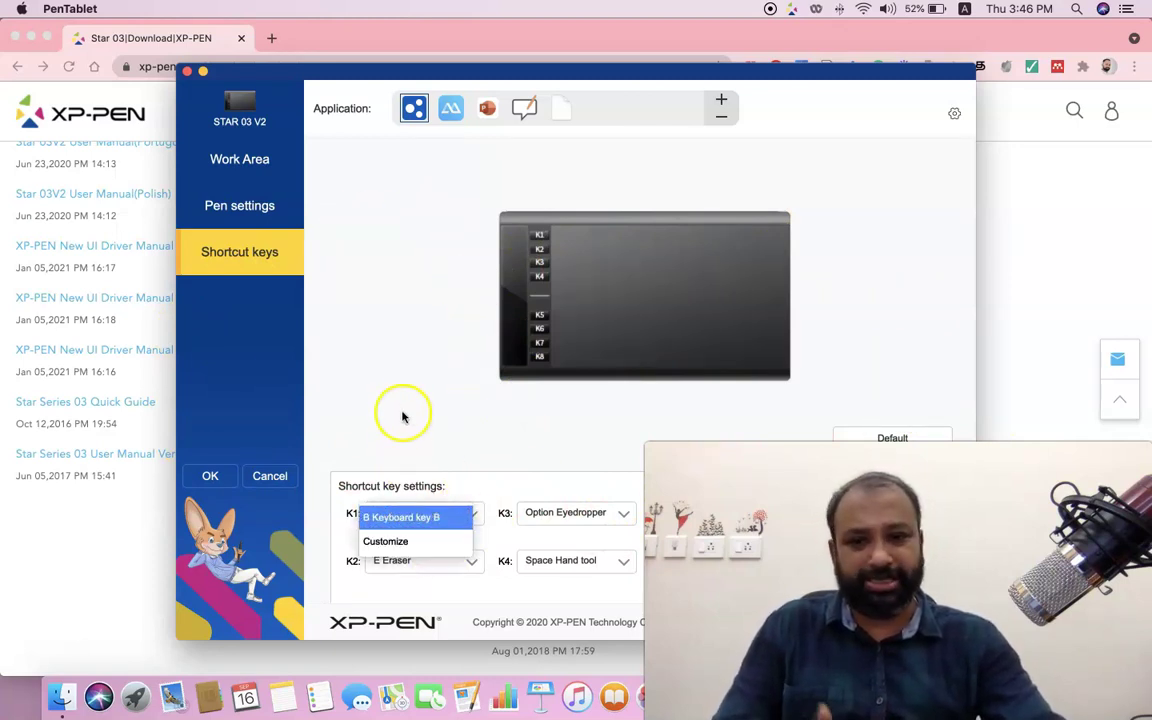
click(404, 399)
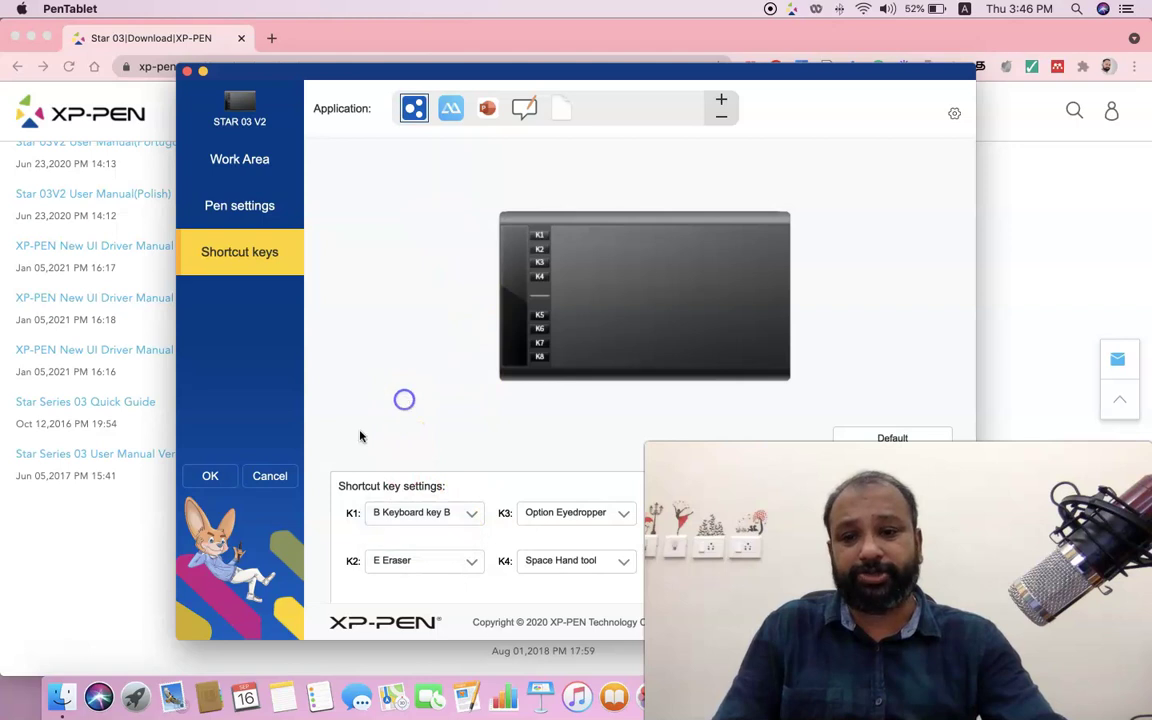
click(210, 478)
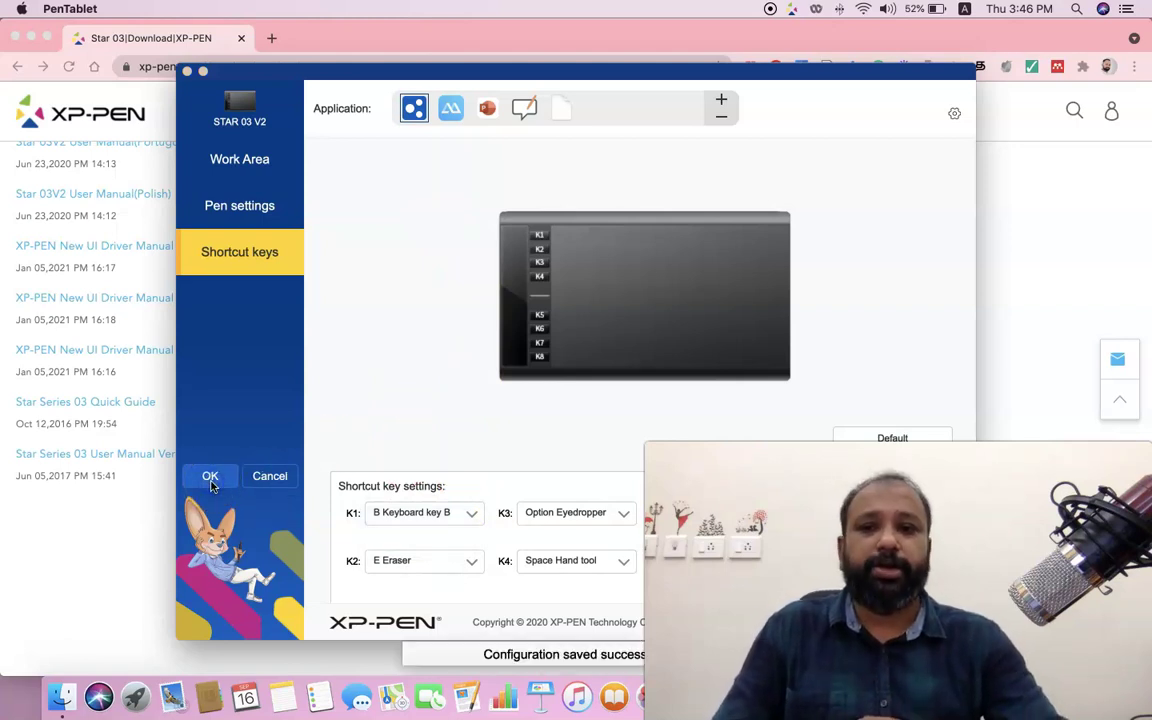
click(210, 480)
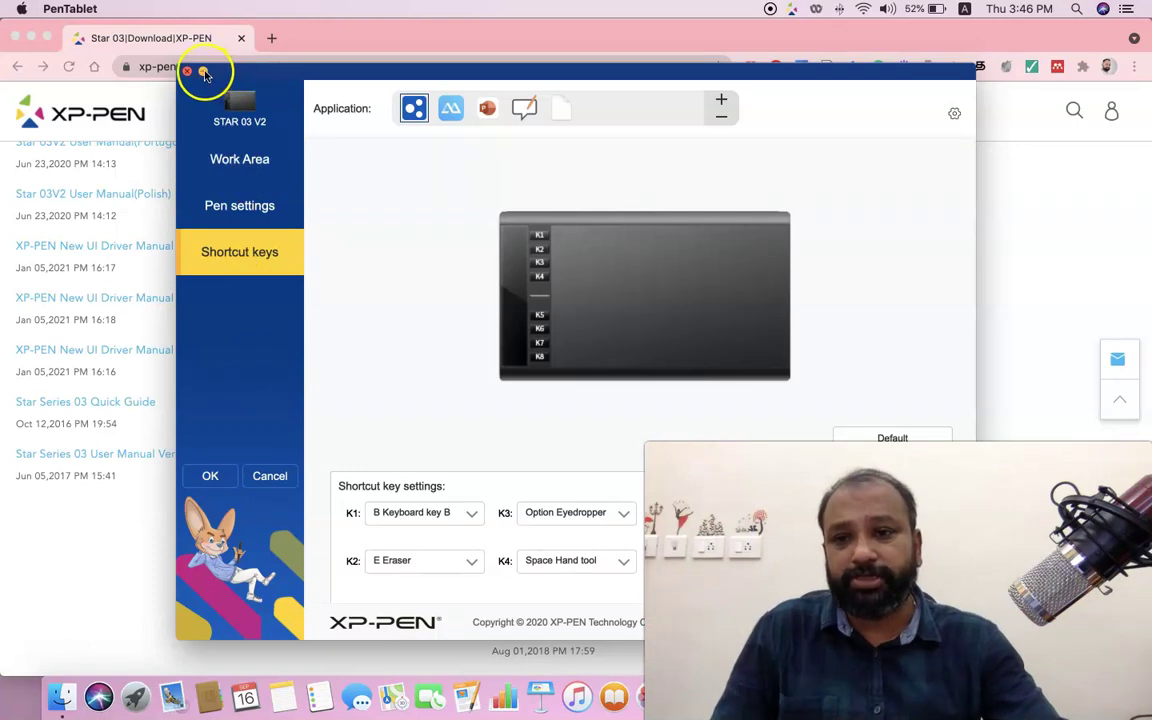
Step: Put away the PenTablet and browser windows, and open the Google Keep slide, number 11, in the PowerPoint presentation
click(204, 74)
click(28, 37)
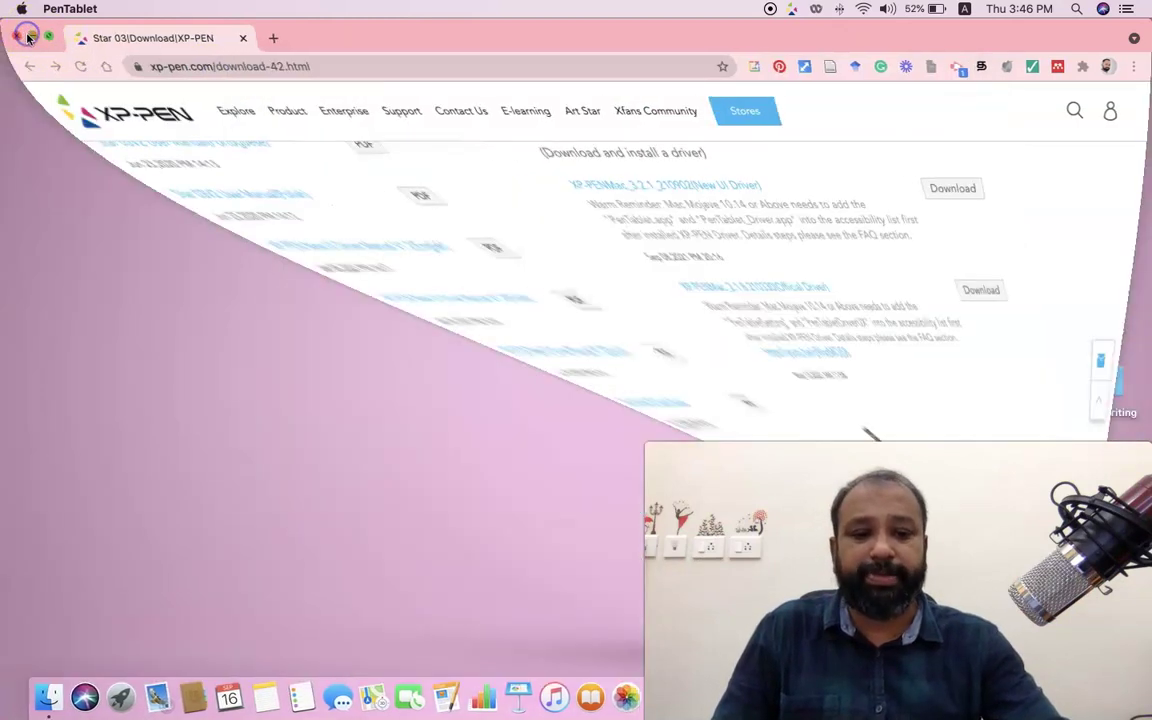
key(super+Tab)
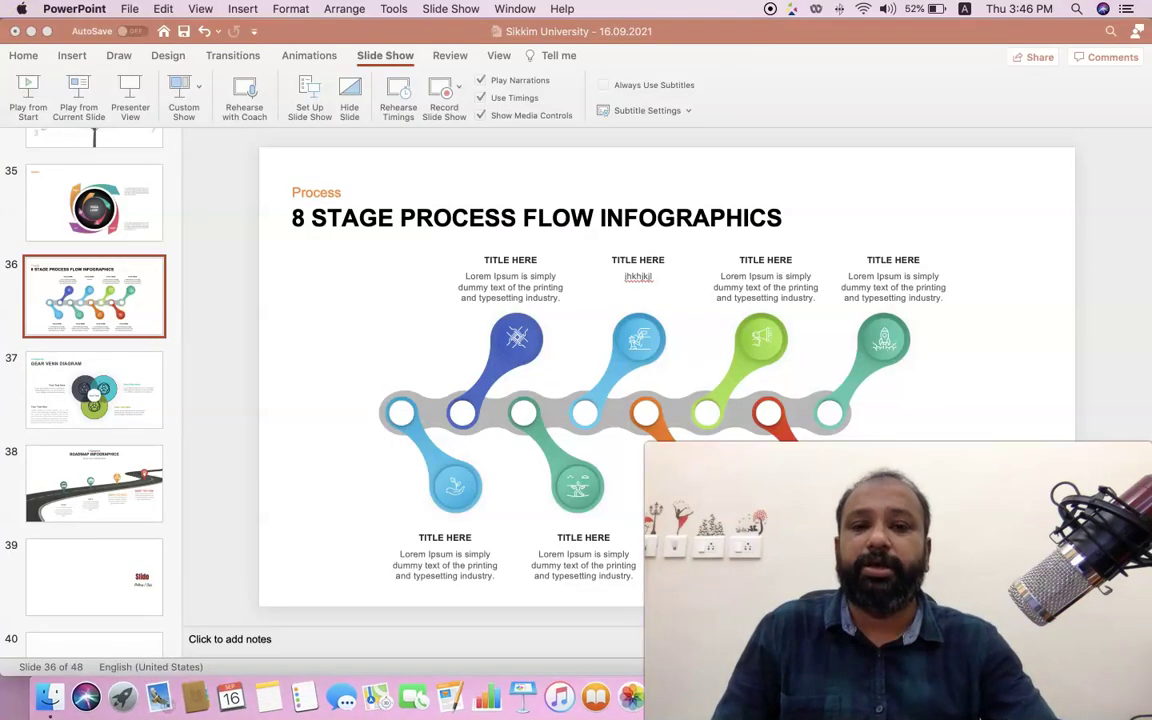
scroll(128, 450, up, 15)
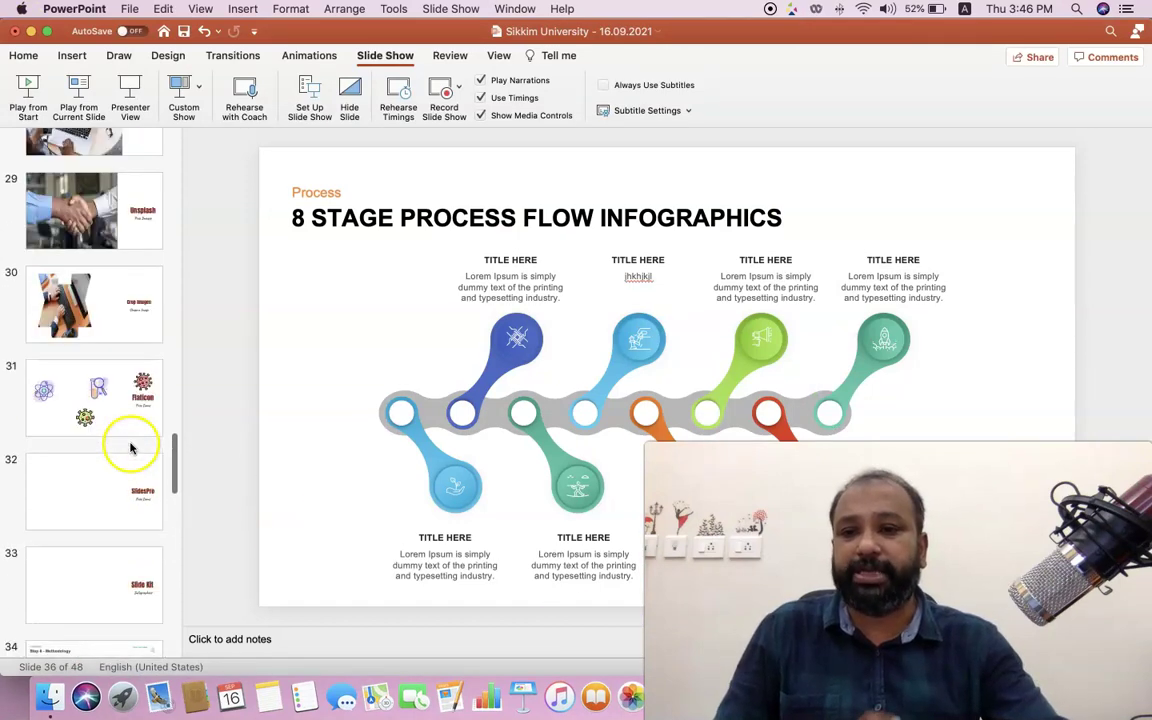
scroll(124, 440, up, 10)
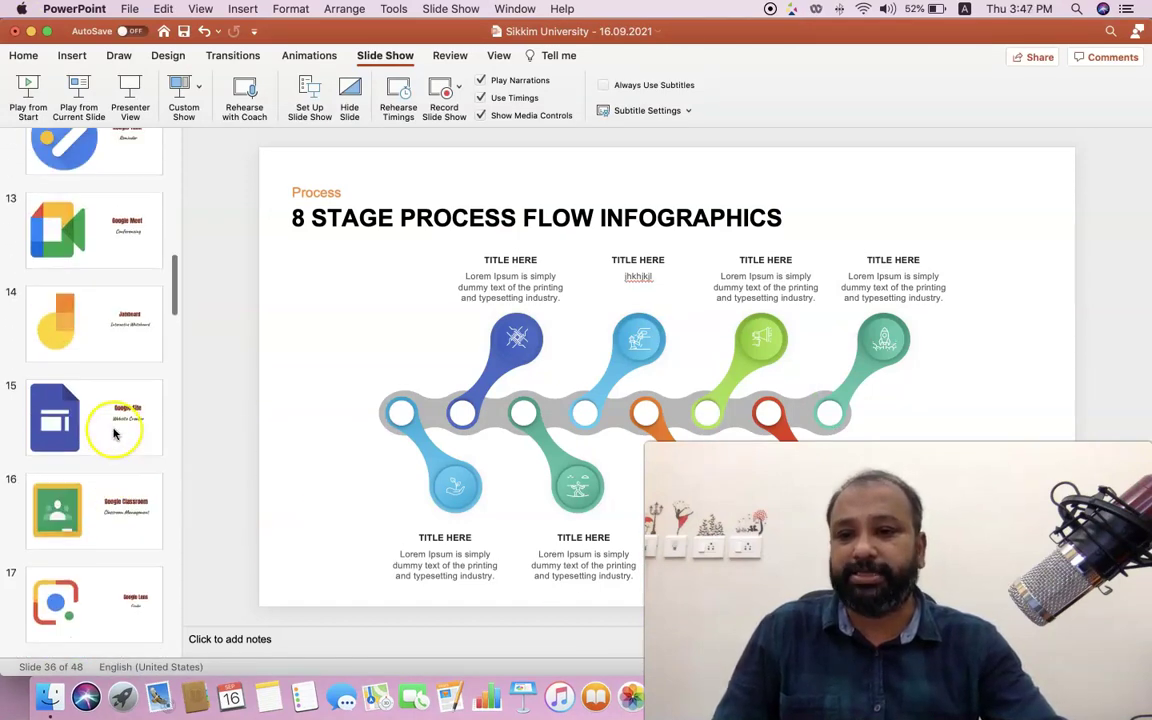
scroll(124, 398, up, 1)
click(115, 262)
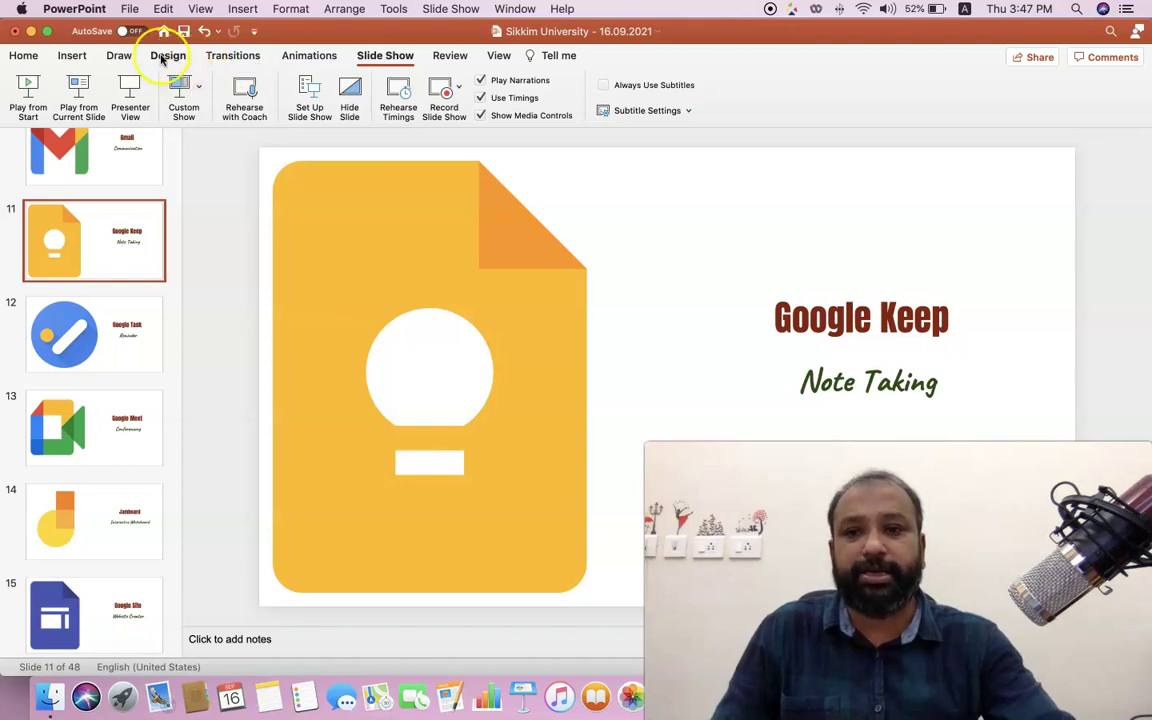
Step: Using a purple ink pen, circle the Google Keep title and sketch a small circle and a rectangle above it
click(120, 55)
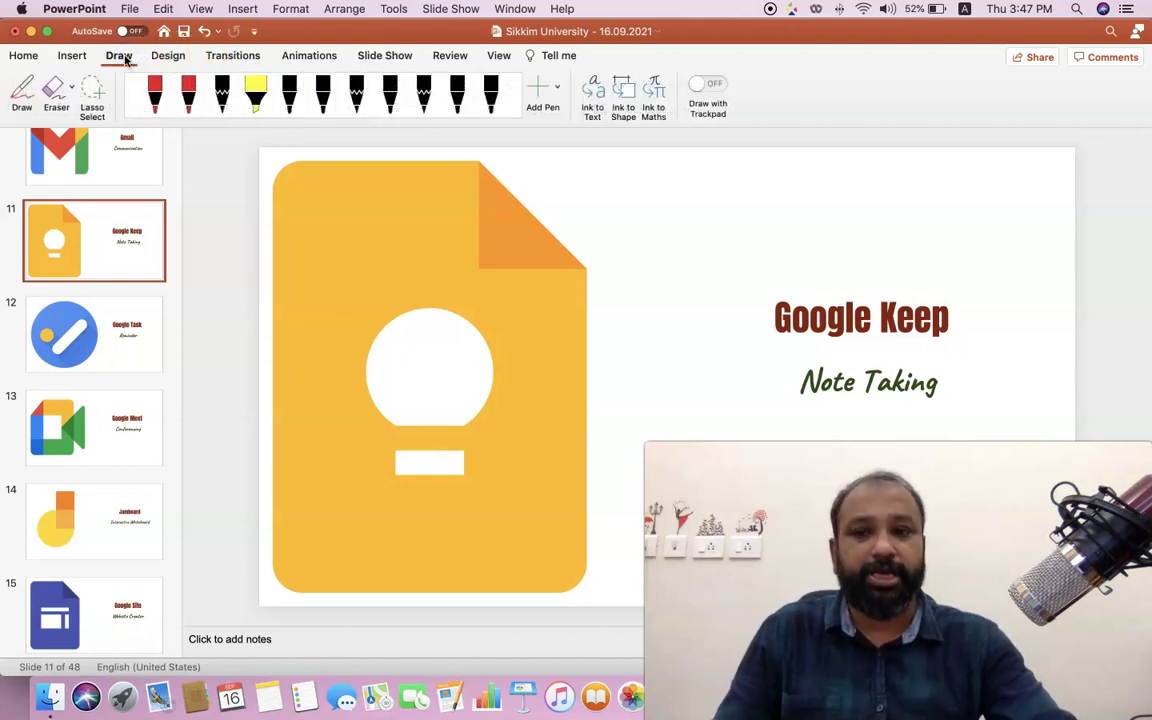
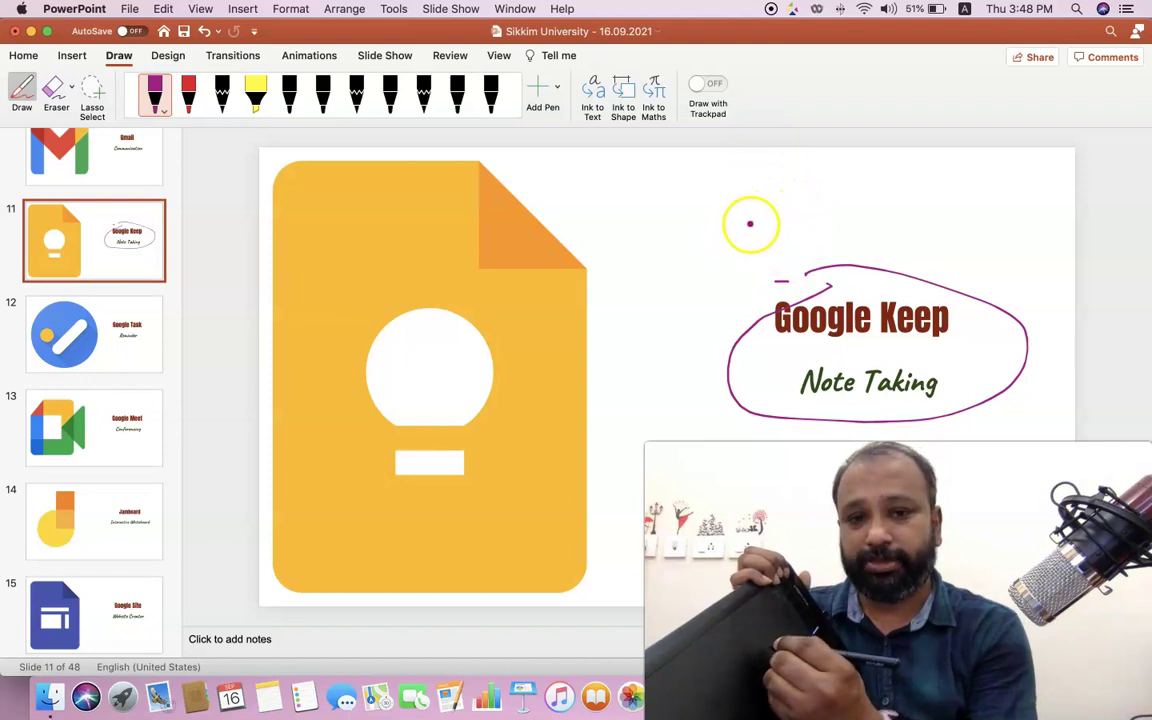
drag(755, 215, 763, 269)
drag(807, 233, 749, 211)
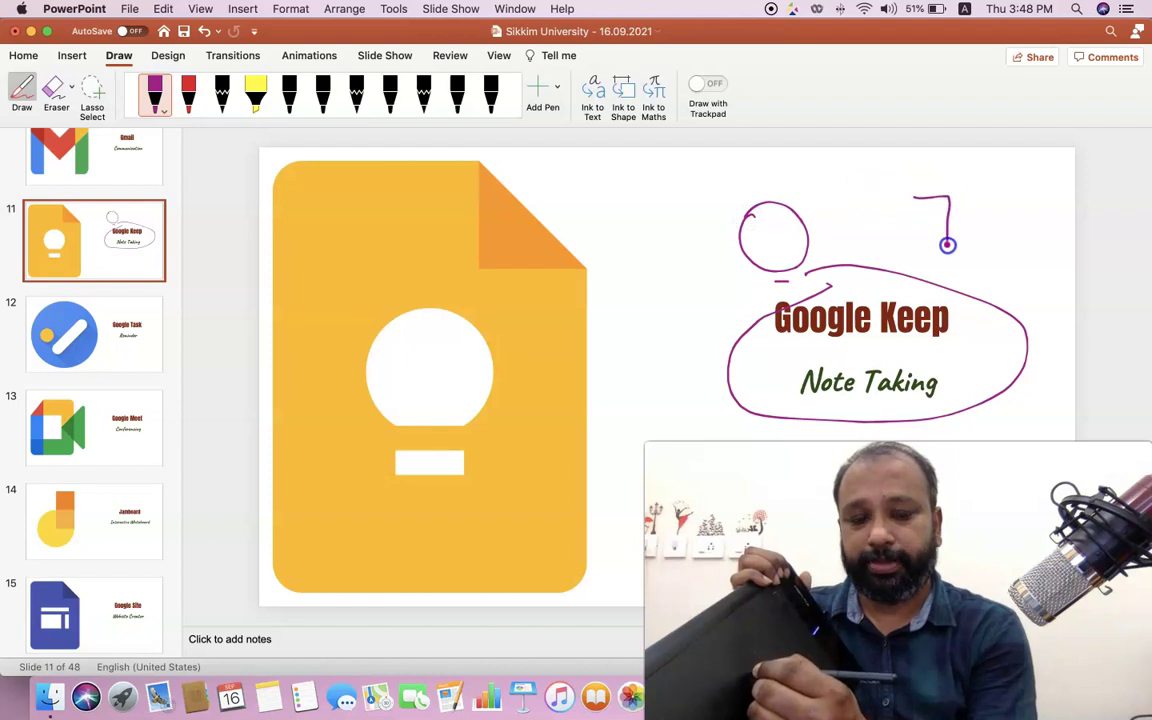
drag(947, 244, 906, 244)
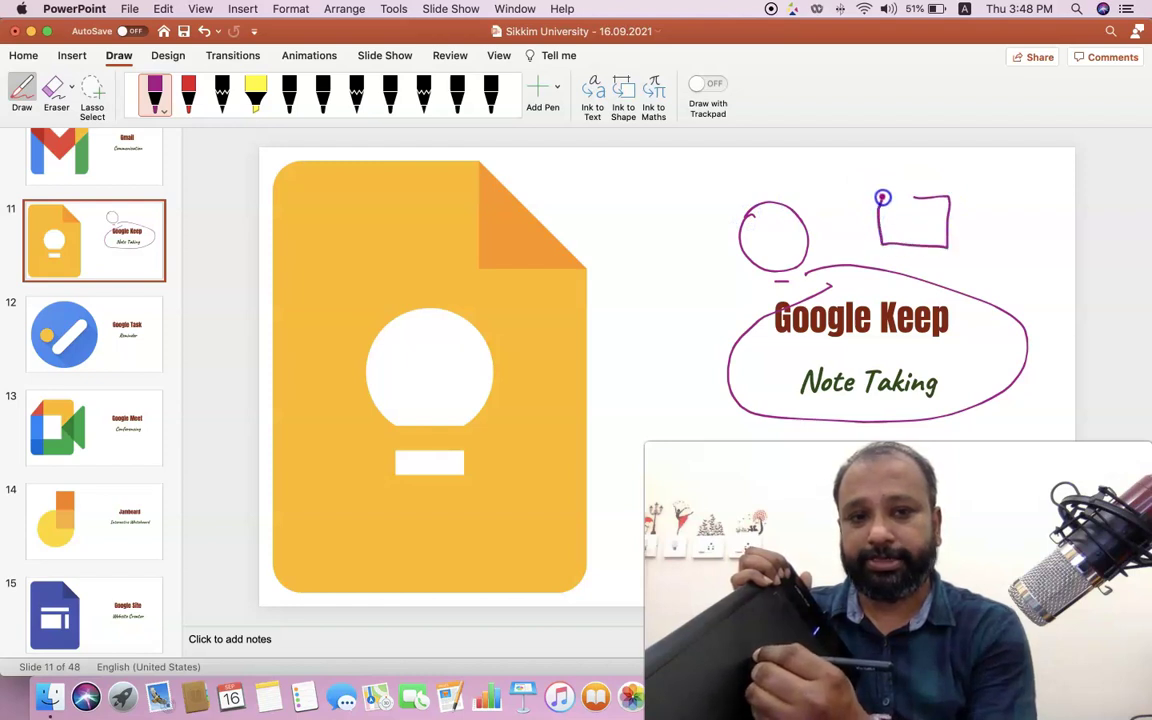
drag(882, 197, 921, 198)
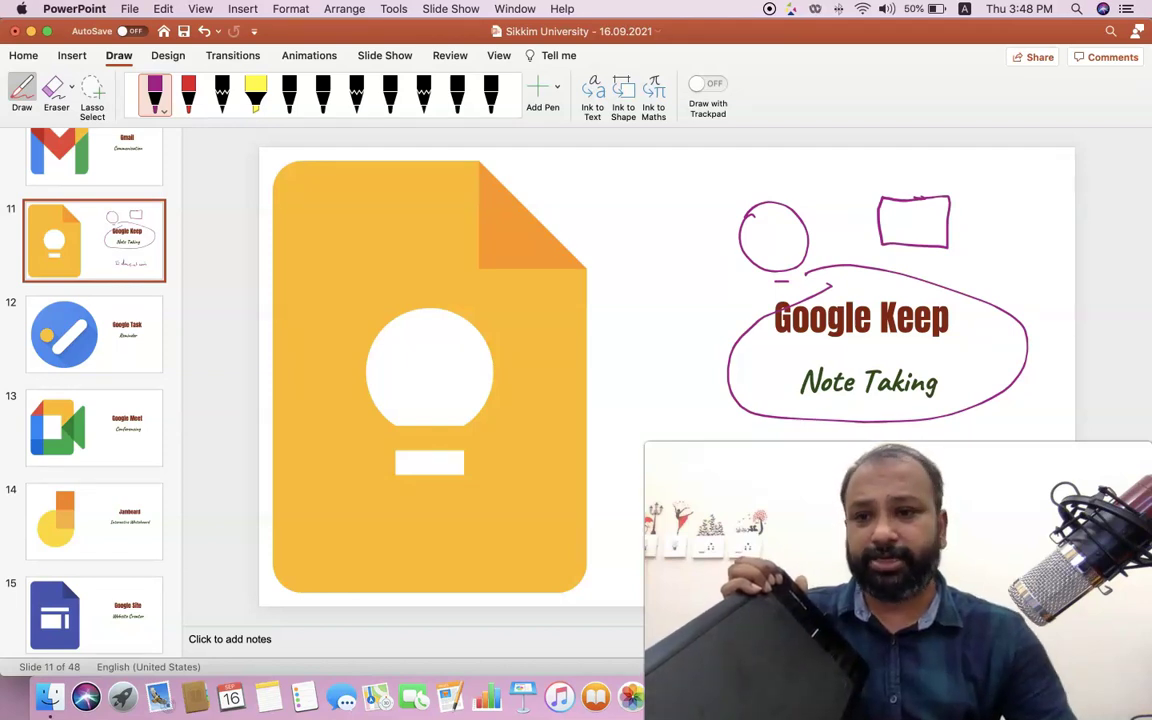
Step: Erase all the ink drawings from the Google Keep slide with the Eraser and save the presentation
click(127, 366)
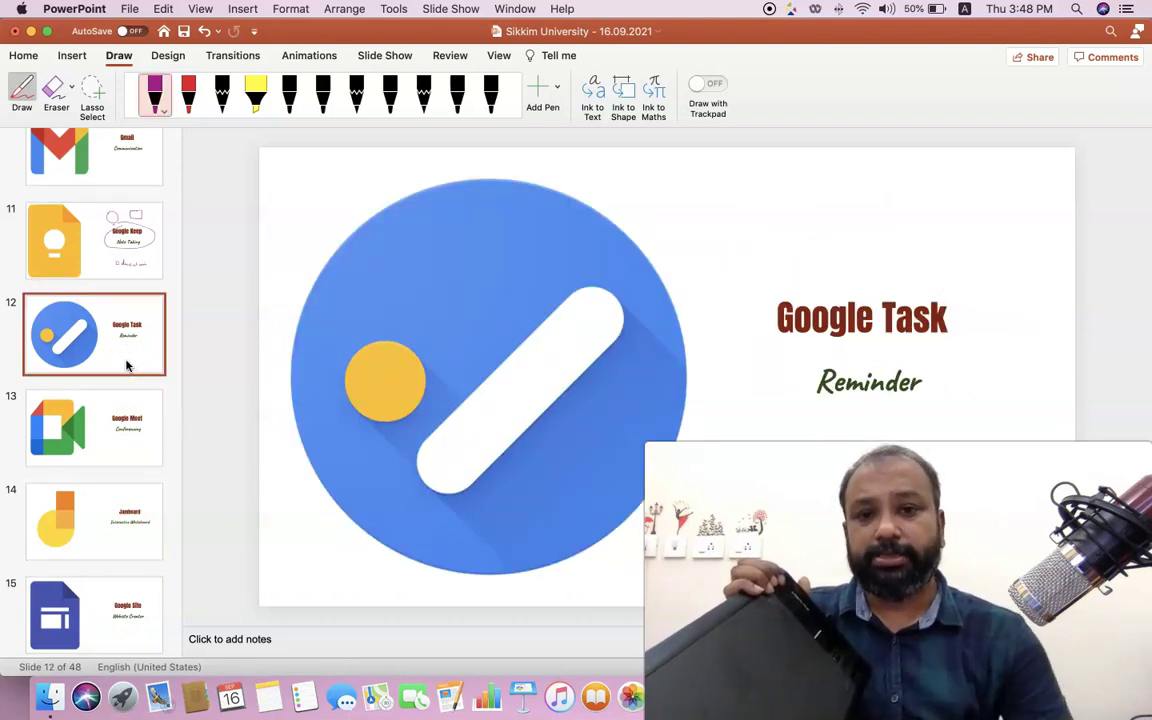
click(57, 92)
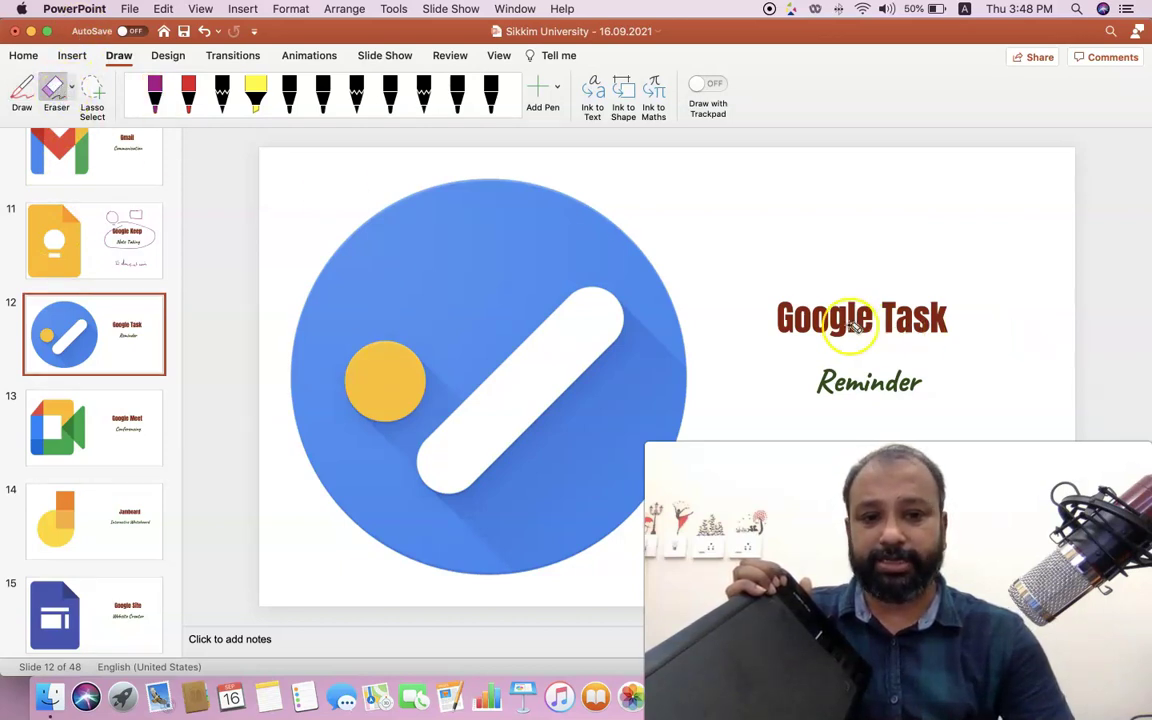
click(69, 238)
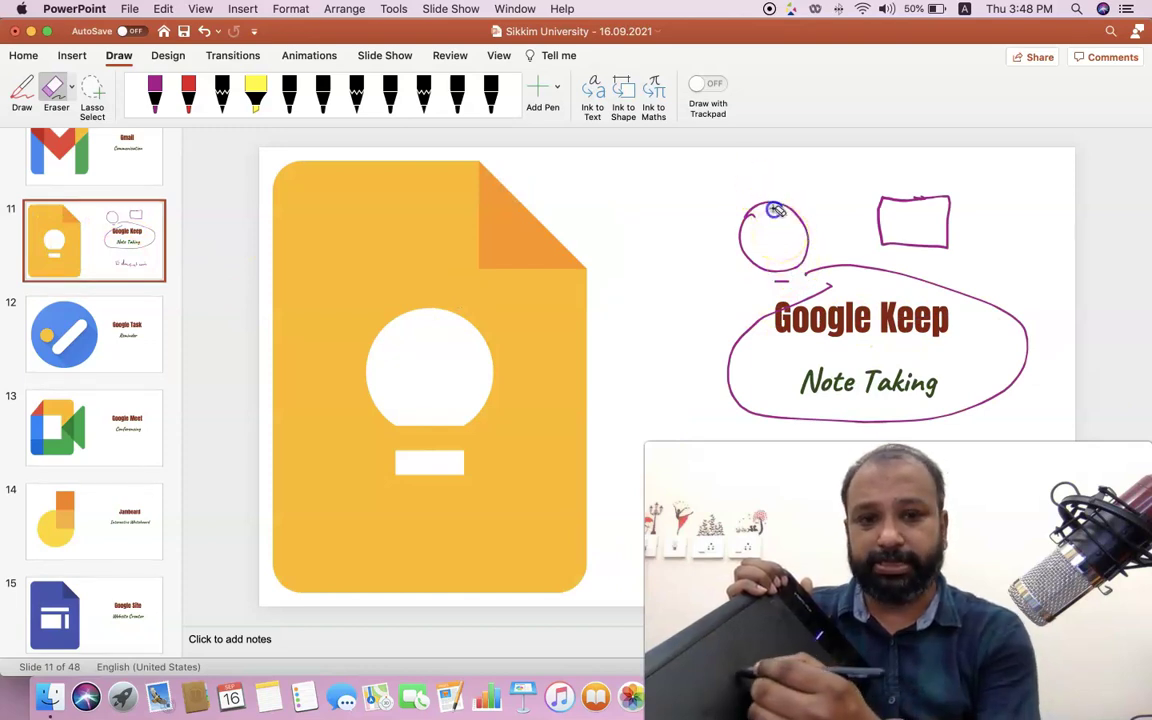
click(768, 240)
click(950, 206)
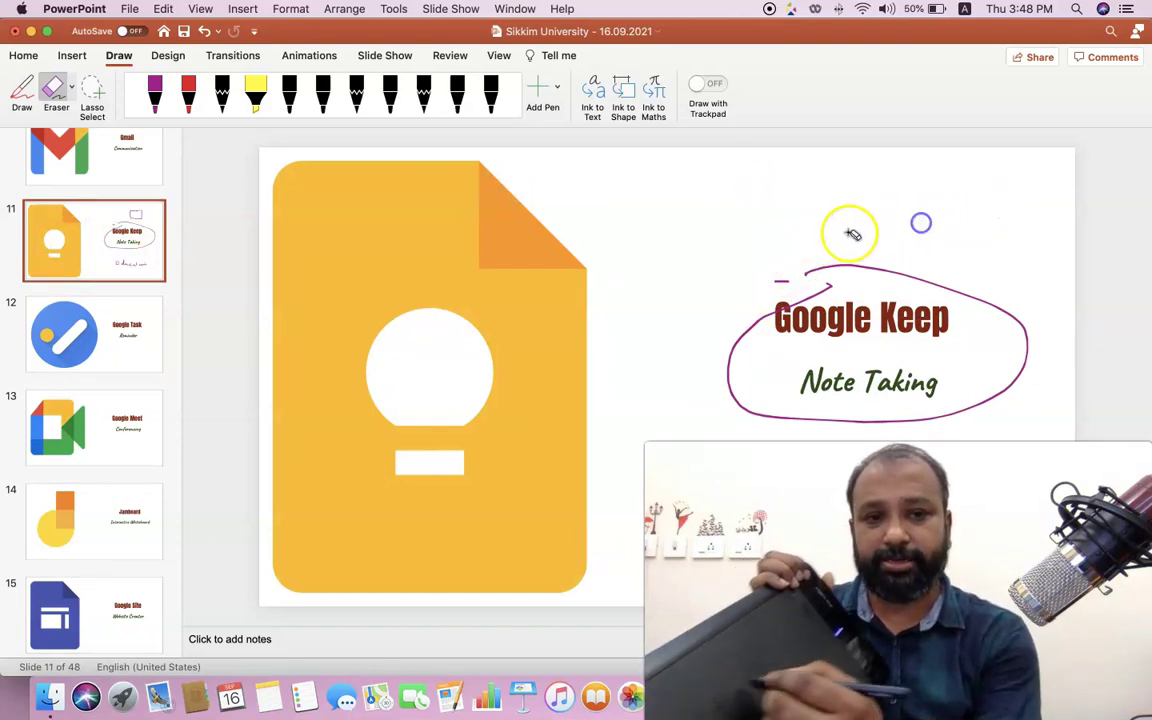
click(729, 352)
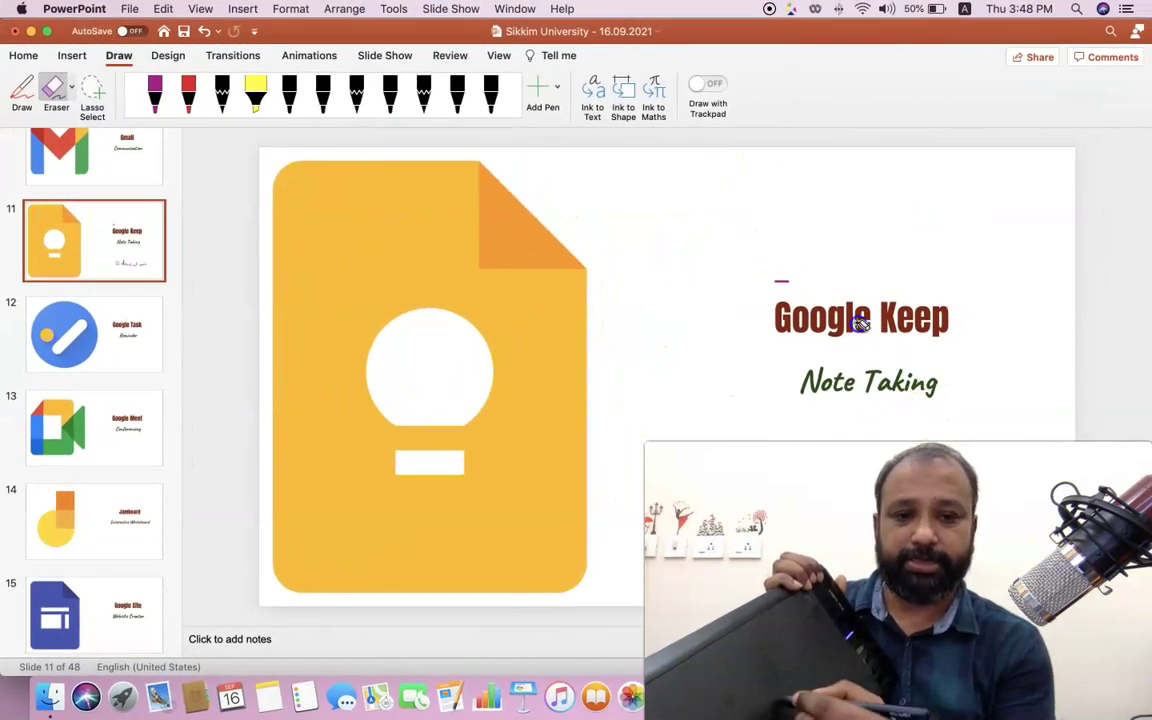
click(782, 282)
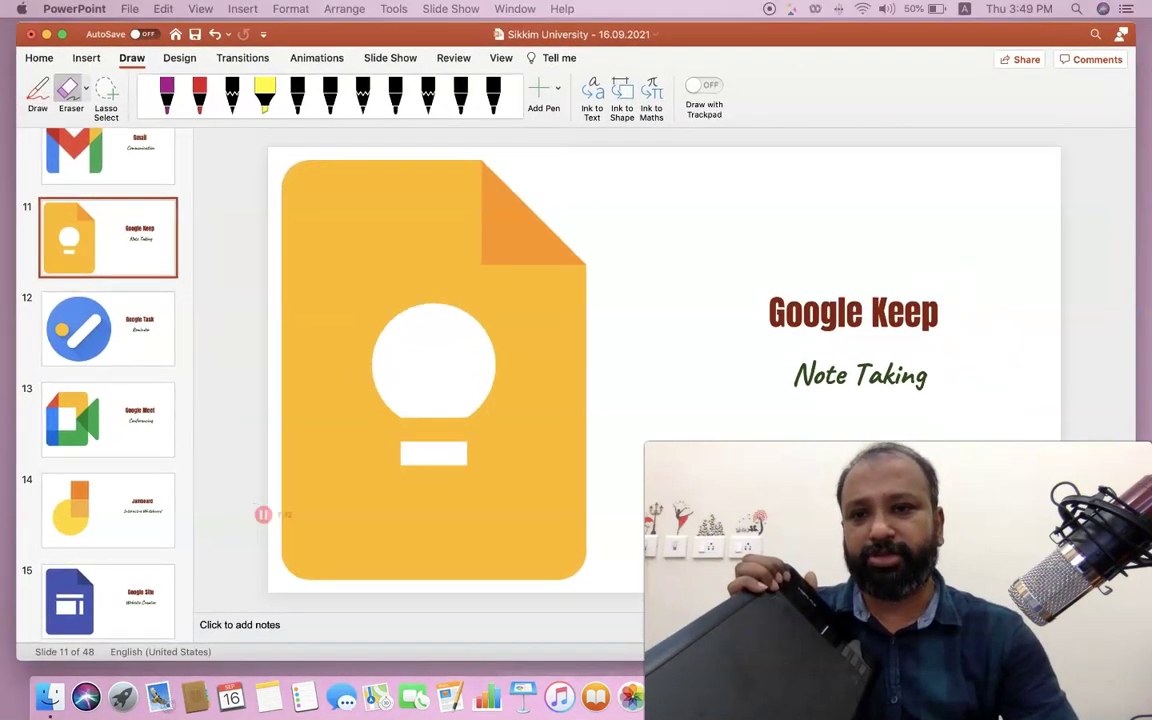
click(183, 31)
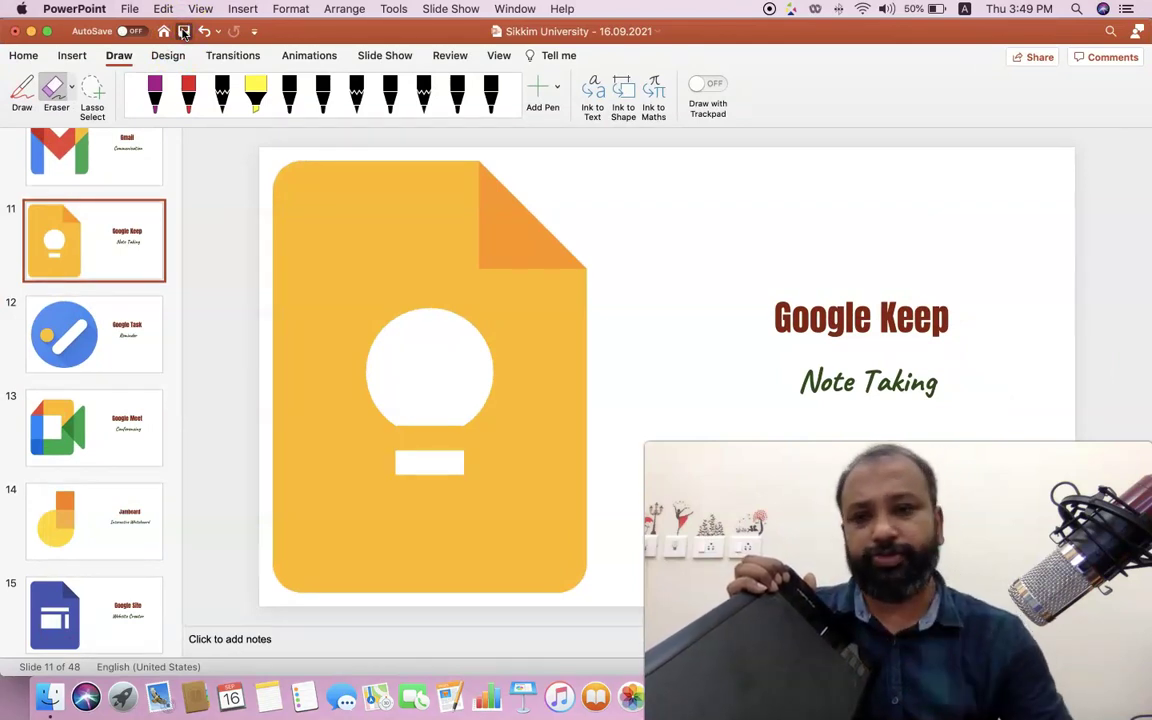
Step: Start the slide show and change its pointer to Pen on the "Can you Guess" slide
click(300, 190)
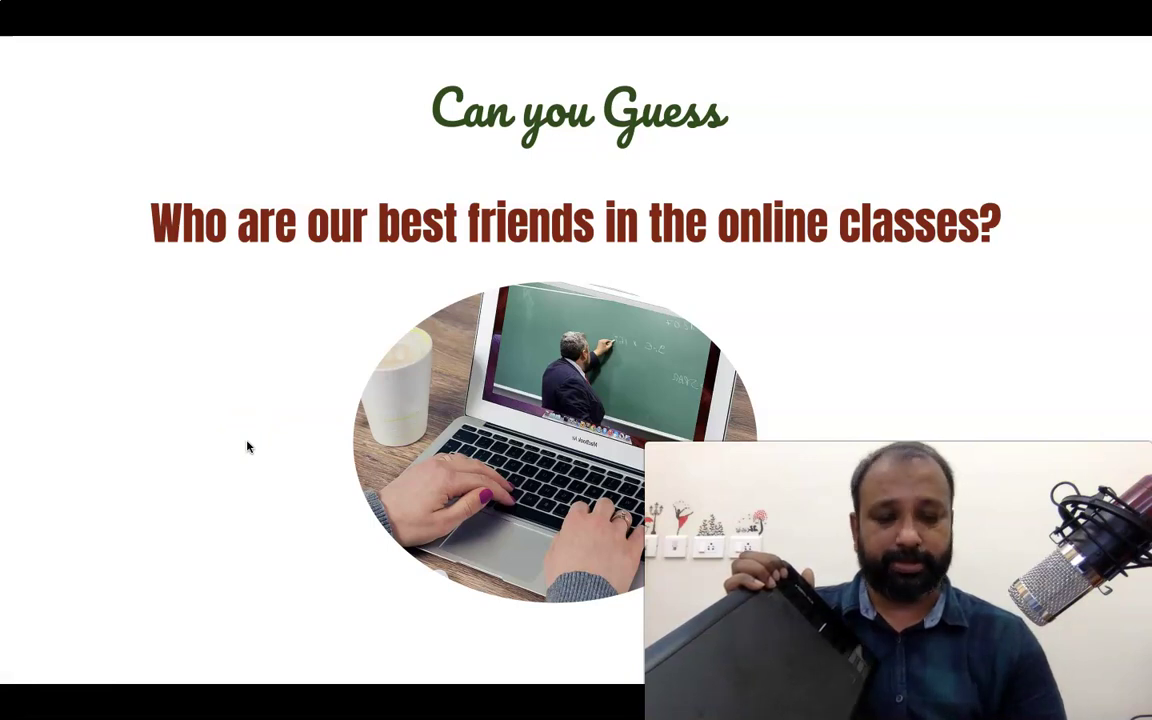
mouse_move(21, 699)
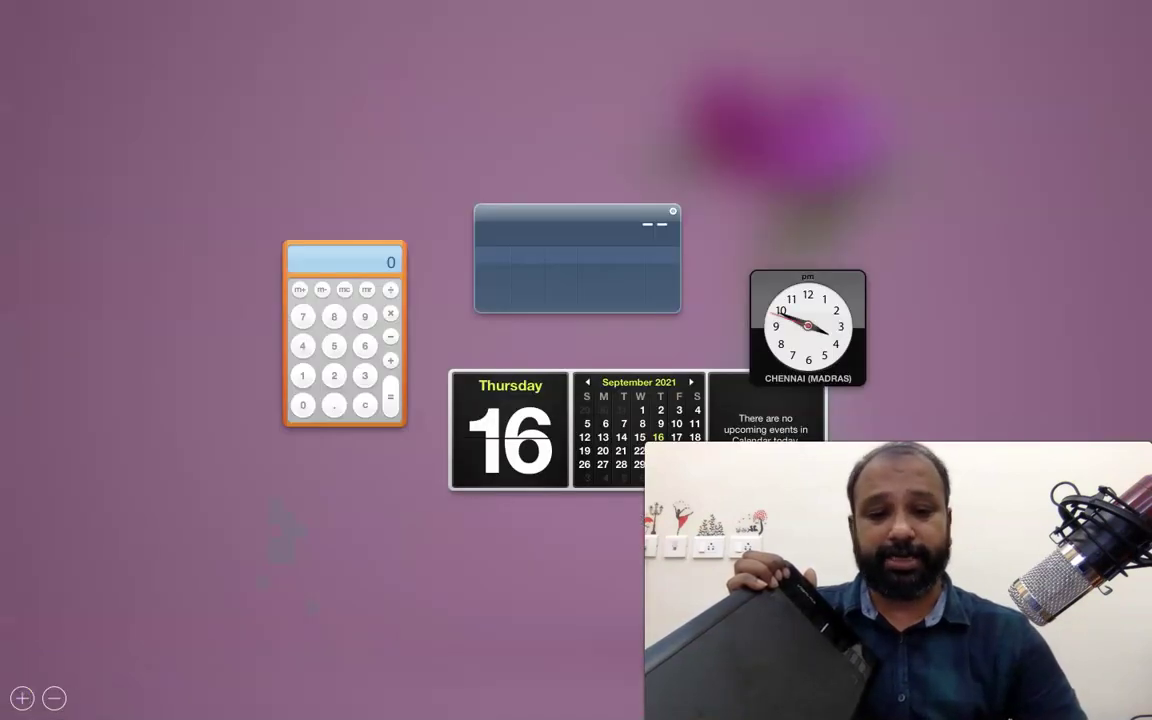
key(Escape)
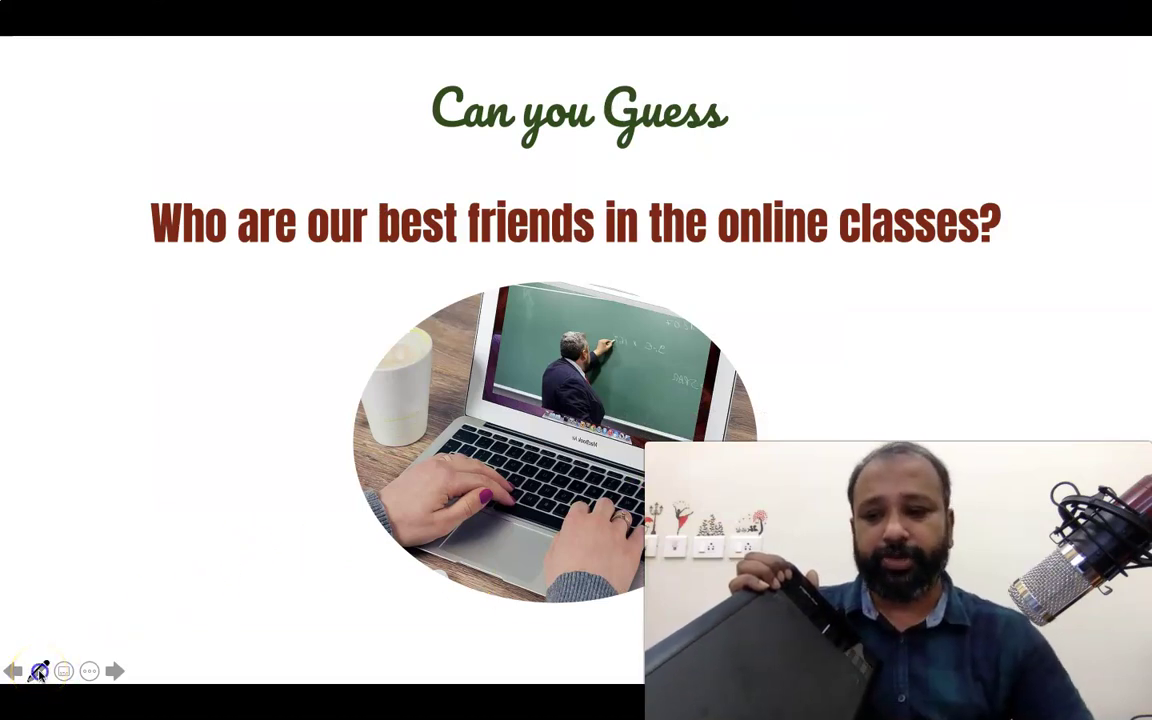
click(38, 671)
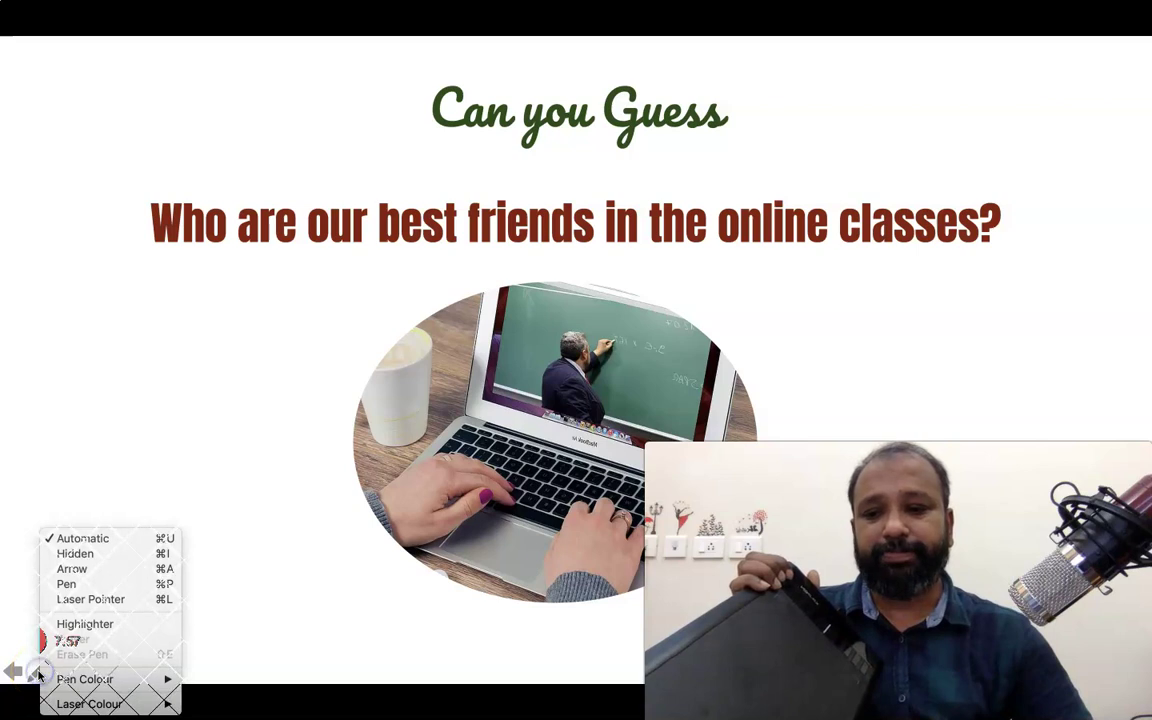
click(98, 585)
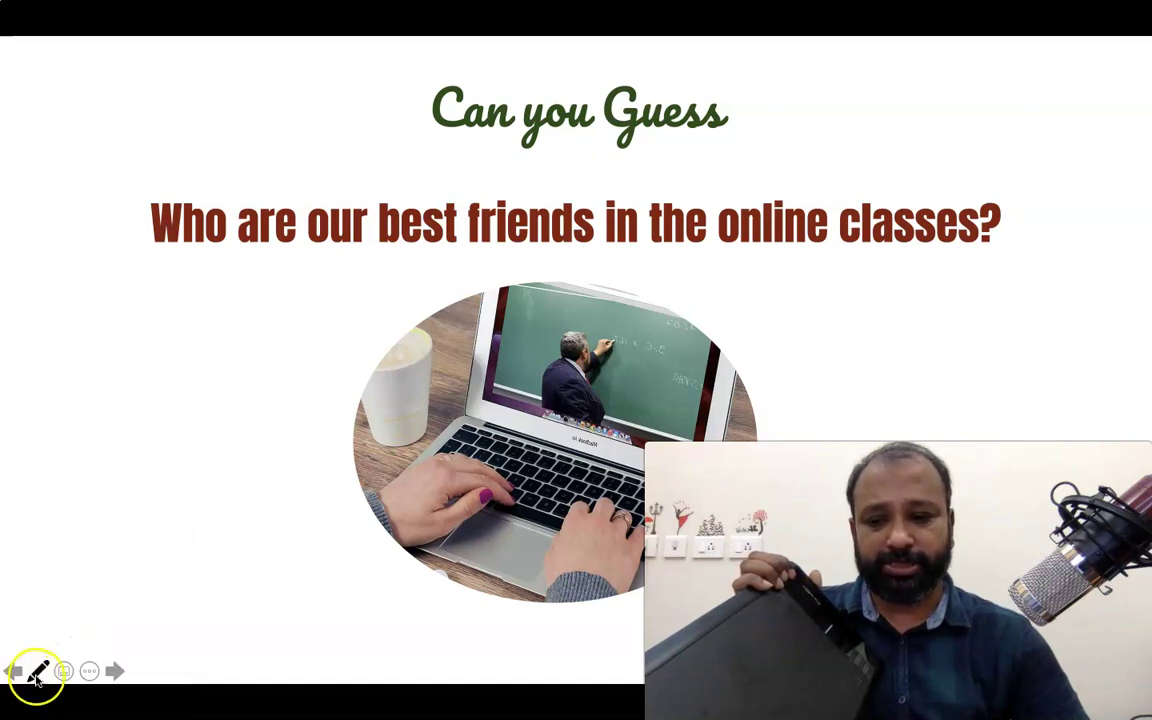
Step: Set the slide show's pen colour to green and handwrite "University" beneath the question on the "Can you Guess" slide
click(38, 672)
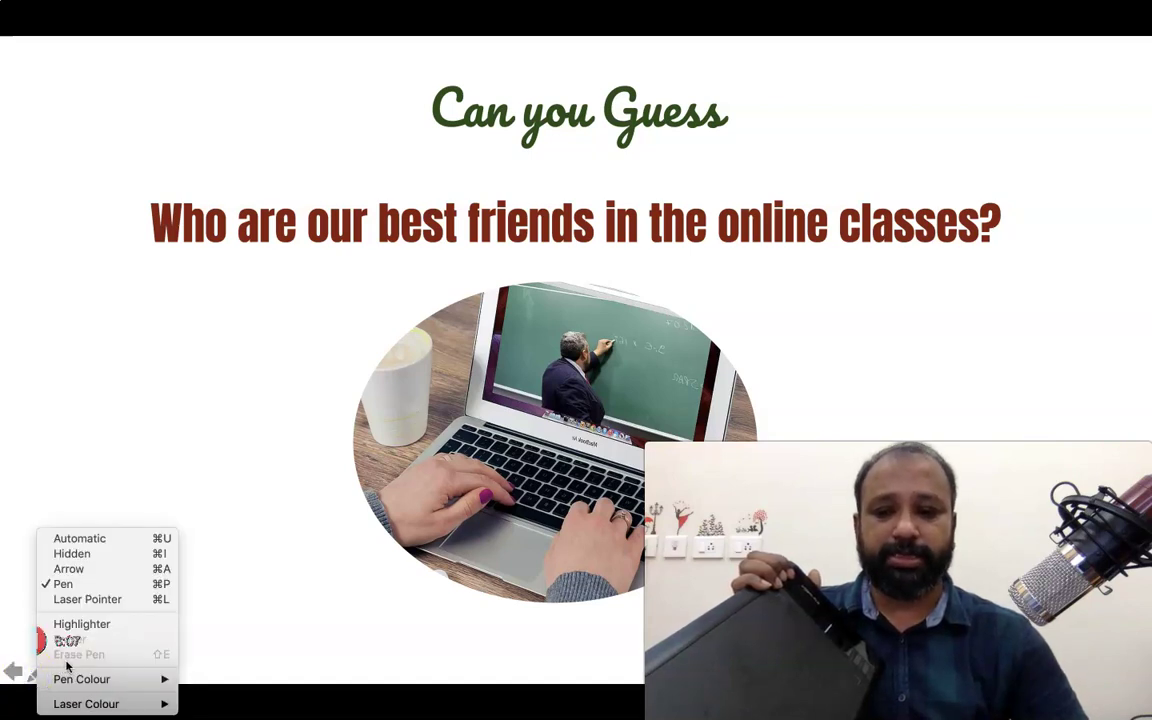
mouse_move(80, 679)
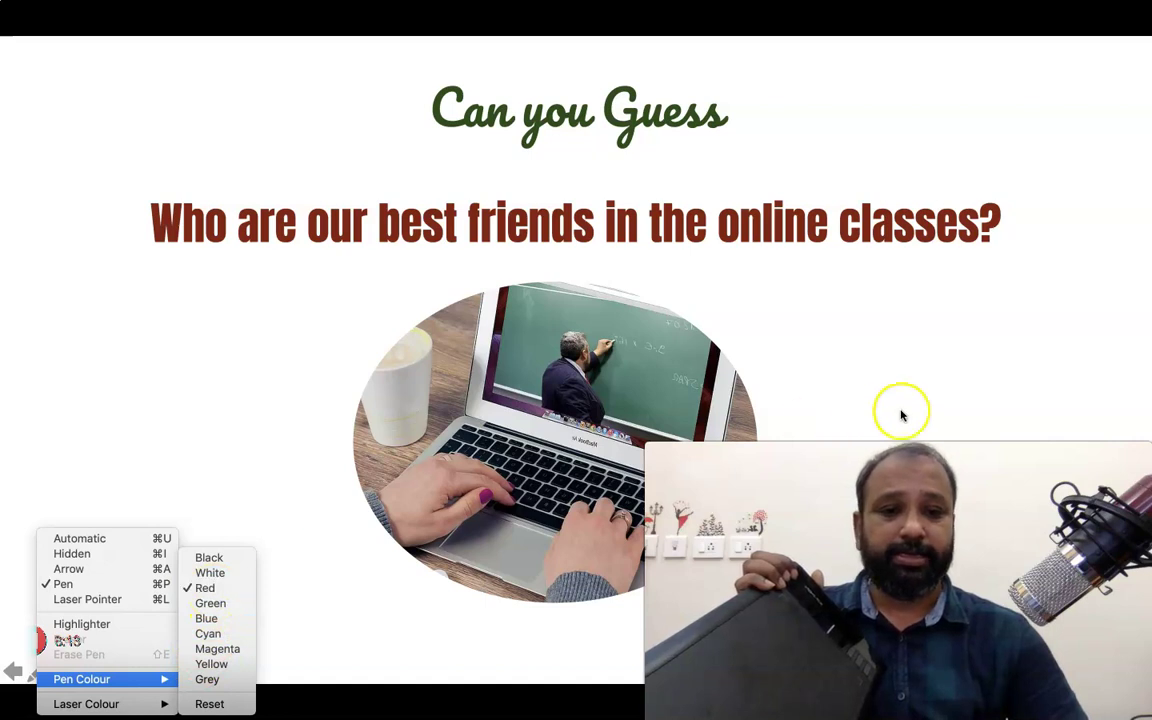
click(211, 603)
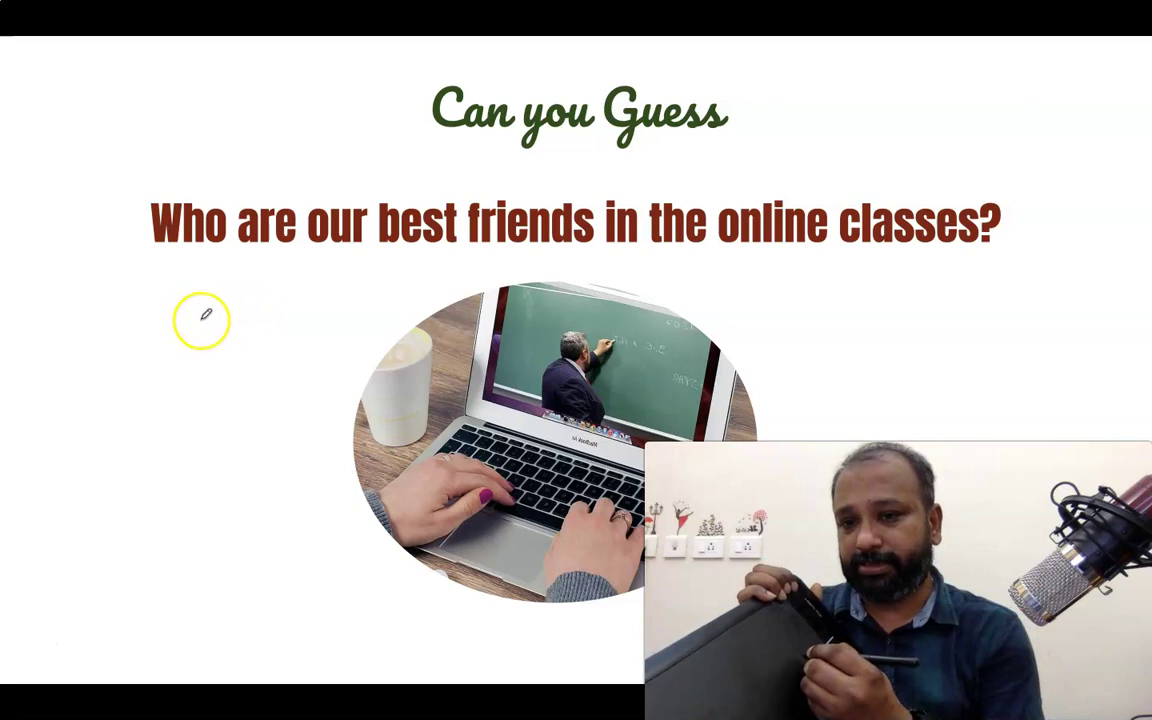
drag(214, 317, 225, 327)
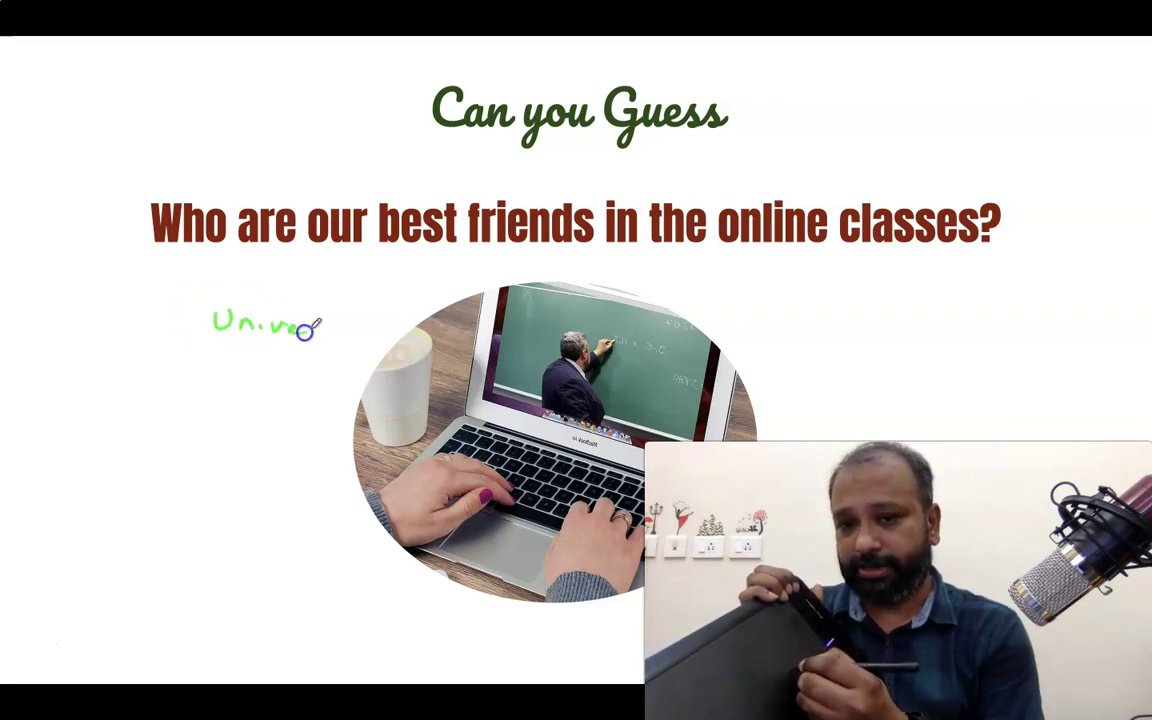
drag(381, 323, 378, 352)
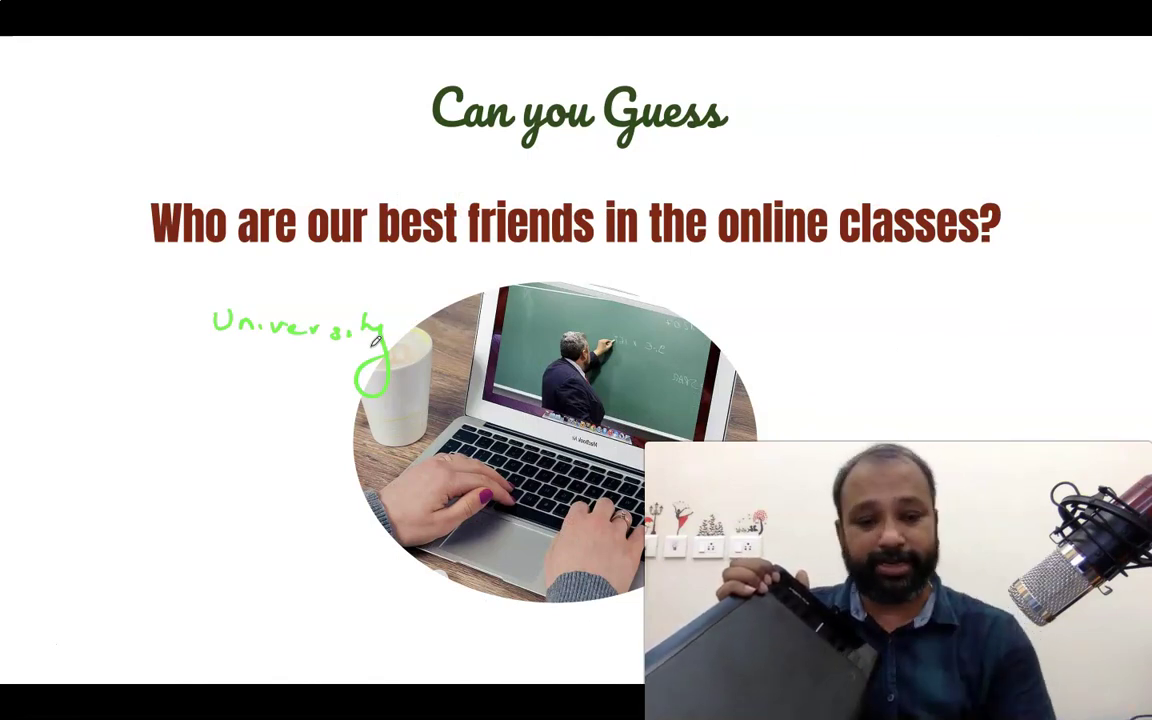
Step: Advance to the Mute Button and Chat Box answer, set the pen colour to red and draw a bell-shaped curve below the answer text's end
key(Right)
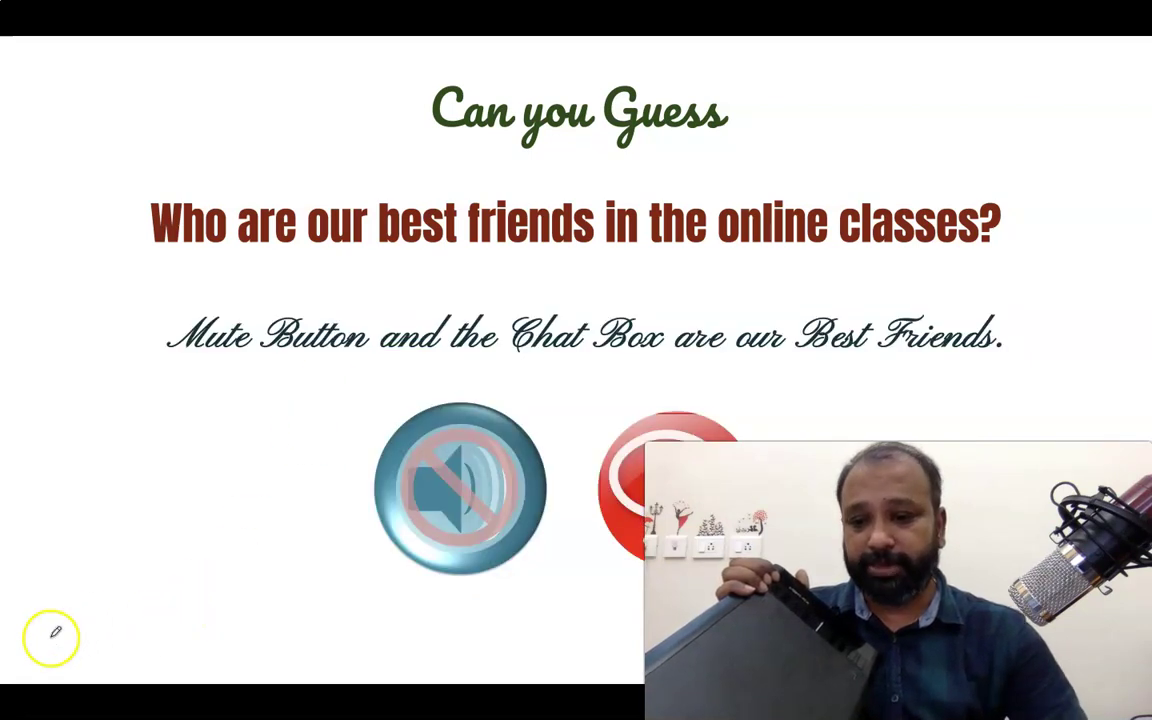
click(38, 668)
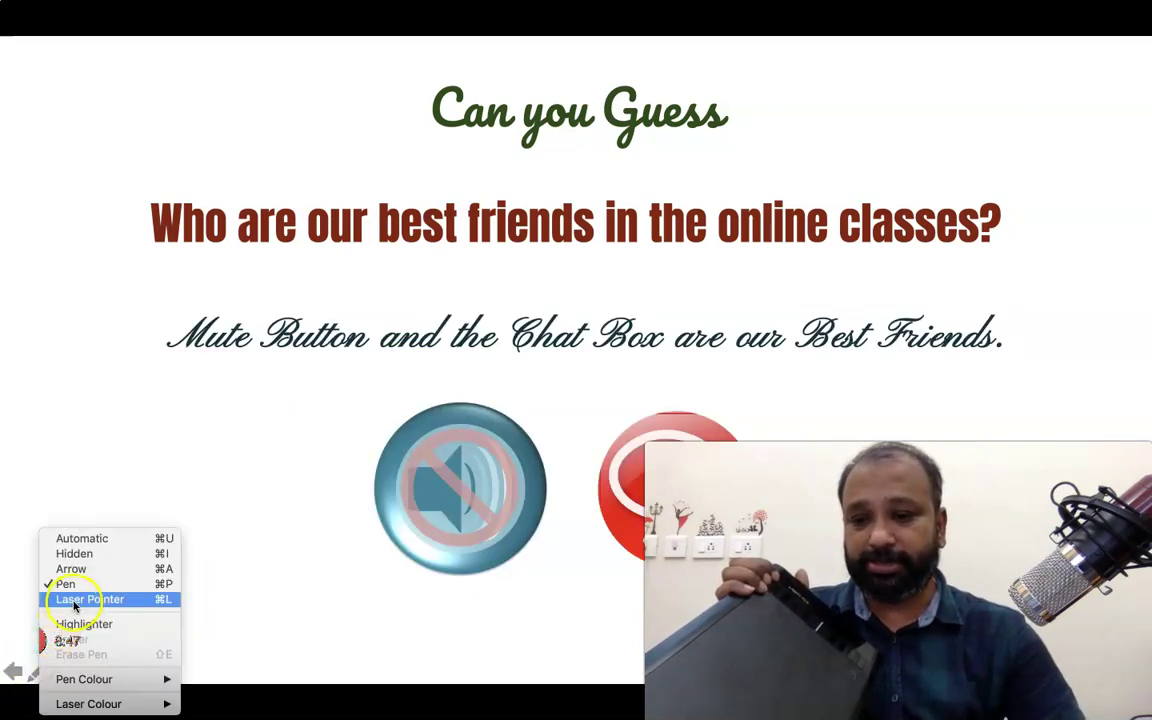
click(86, 680)
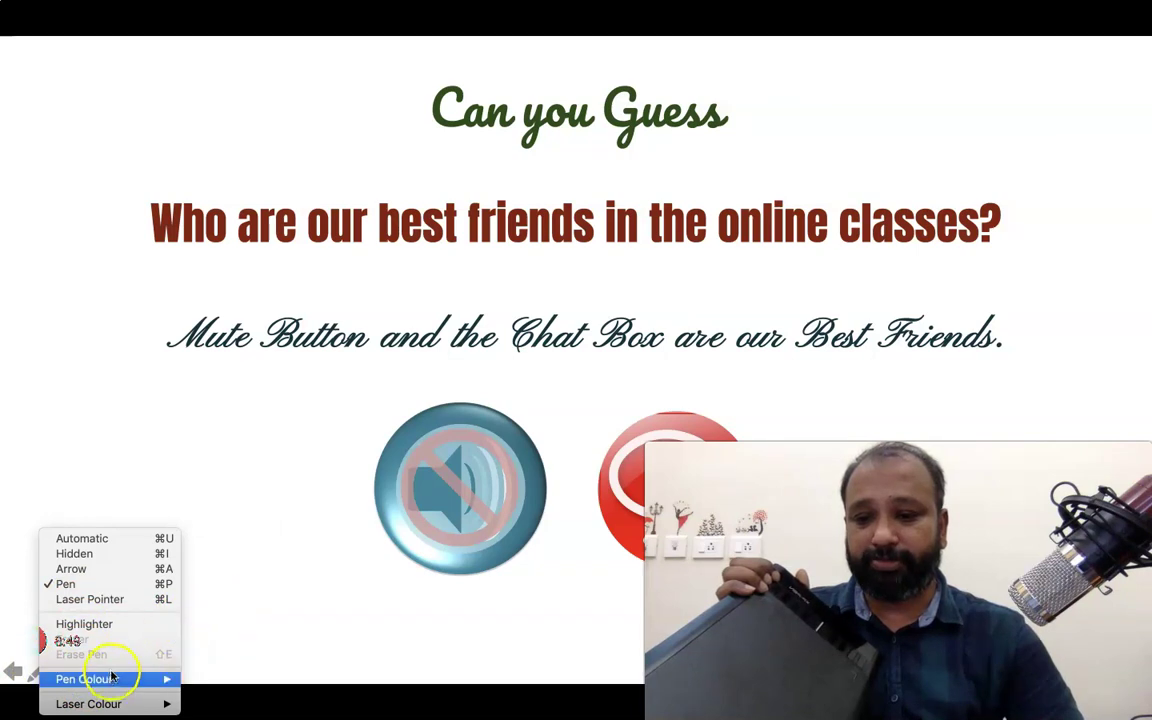
click(207, 589)
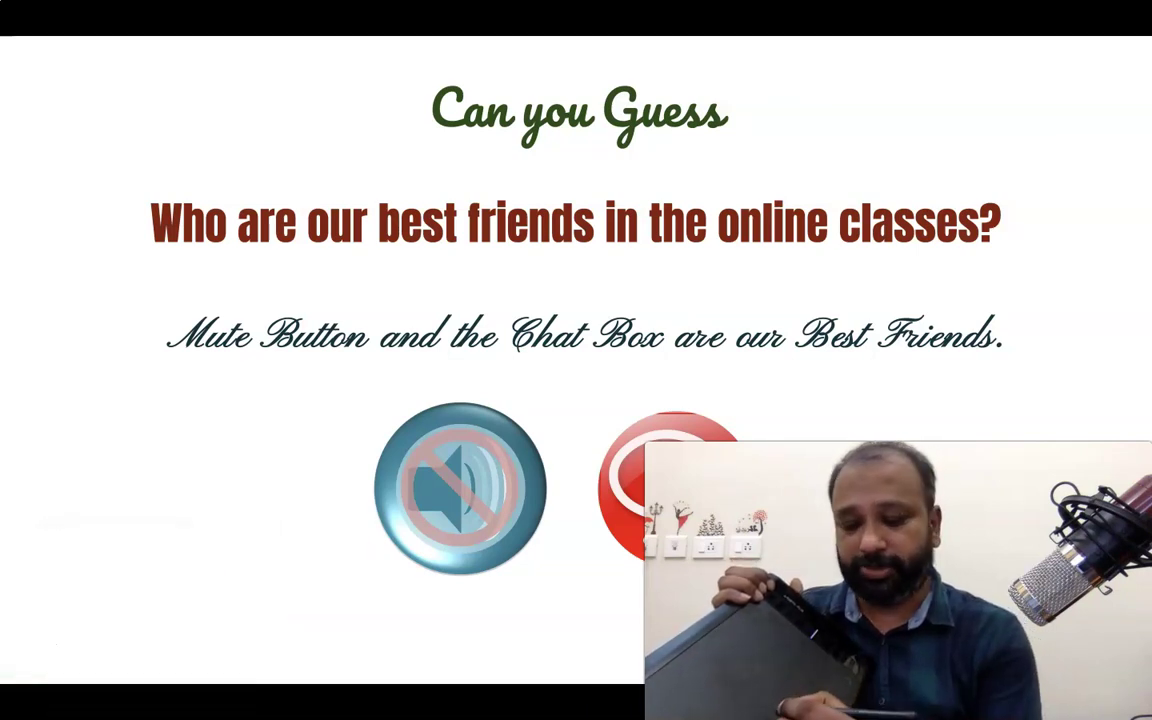
mouse_move(965, 438)
mouse_down()
mouse_move(977, 399)
mouse_move(1036, 347)
mouse_move(1077, 440)
mouse_up()
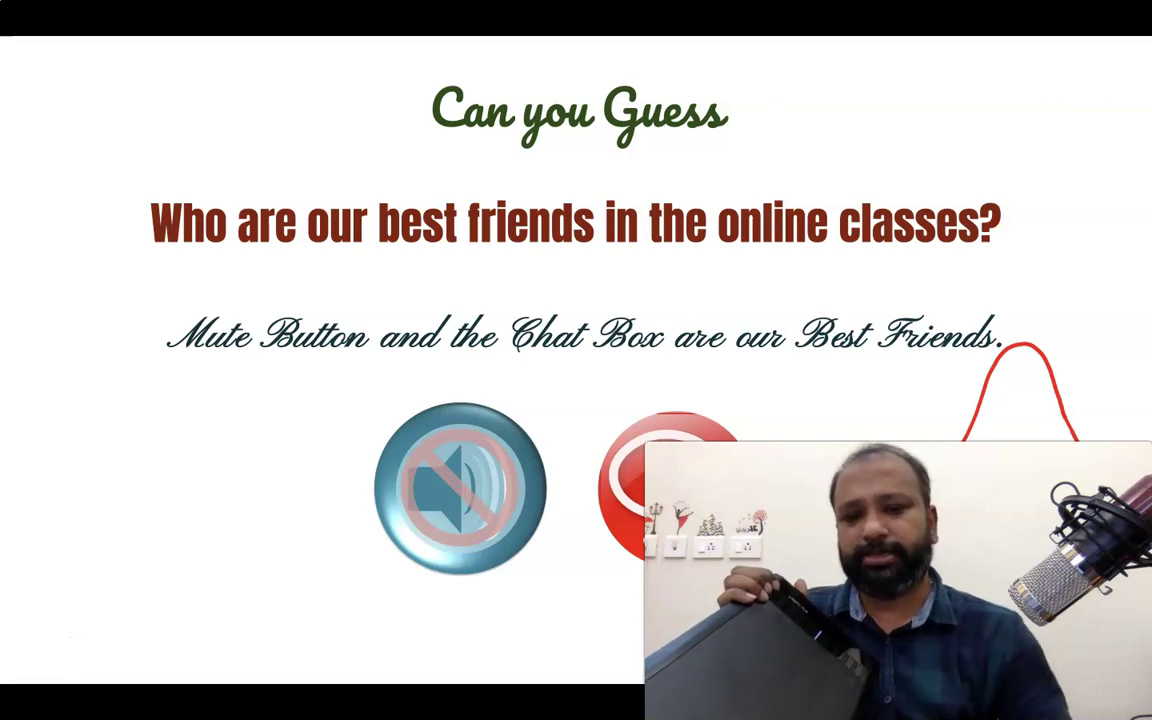
Step: Advance to the Google app logos slide, put red ticks on or beside six logos, and circle and tick the word "Google"
key(Right)
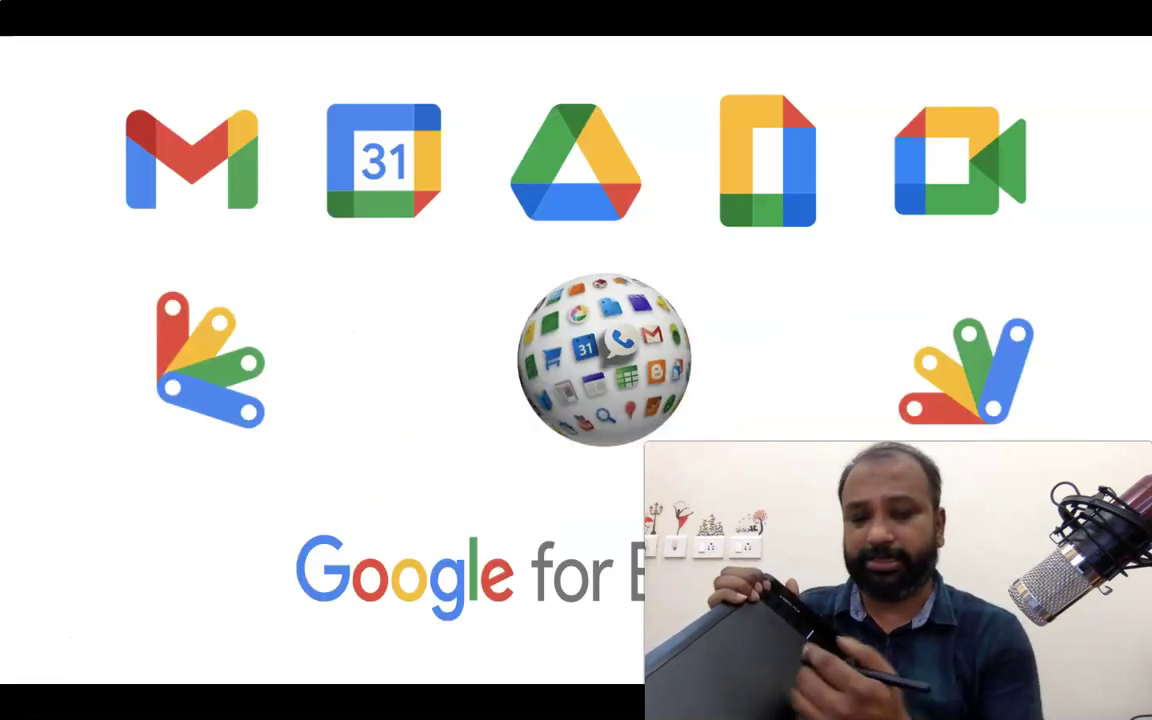
key(Right)
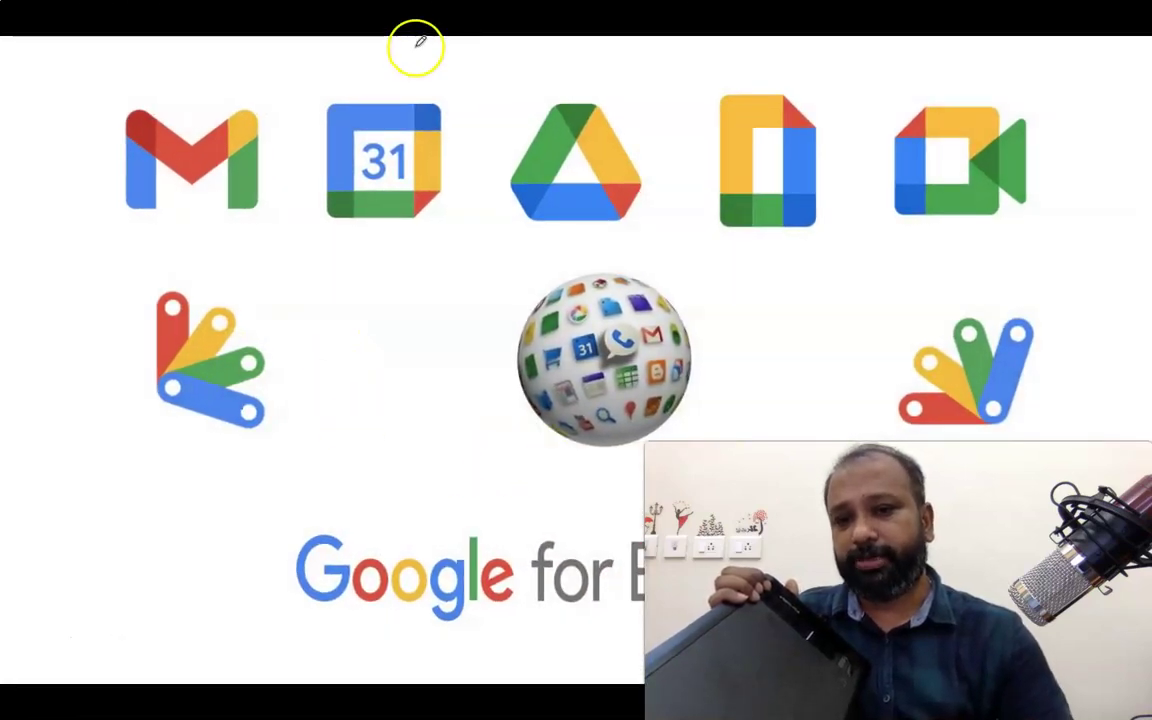
drag(420, 100, 460, 72)
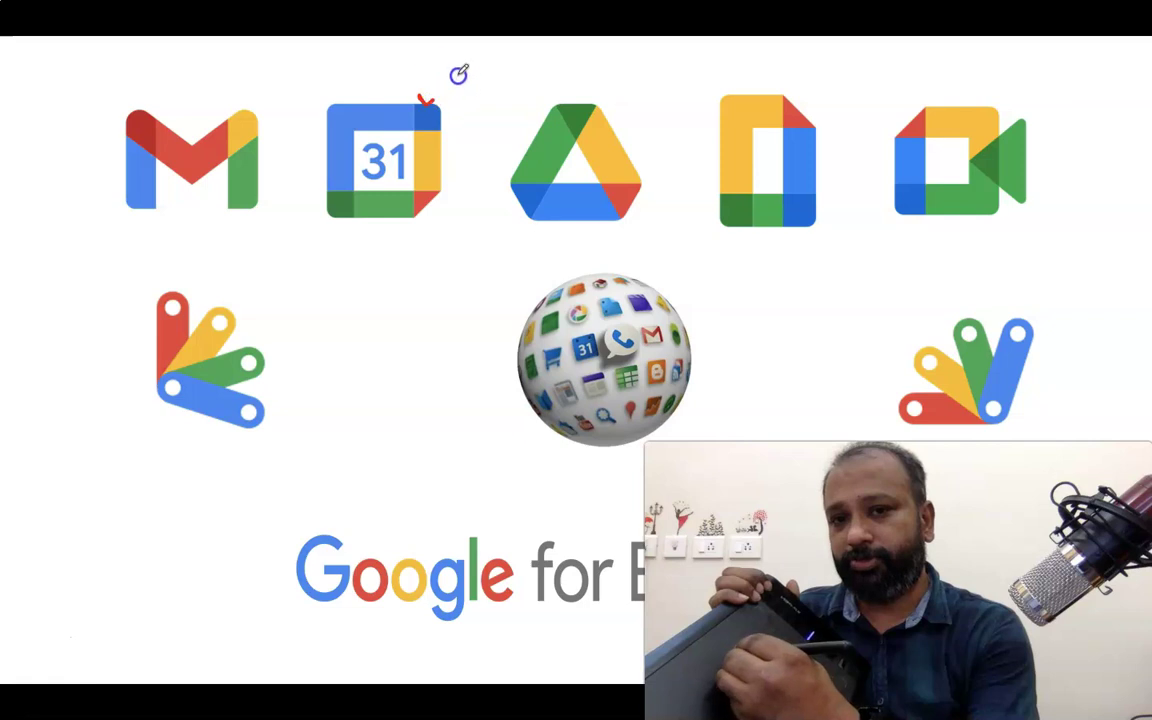
drag(600, 108, 630, 88)
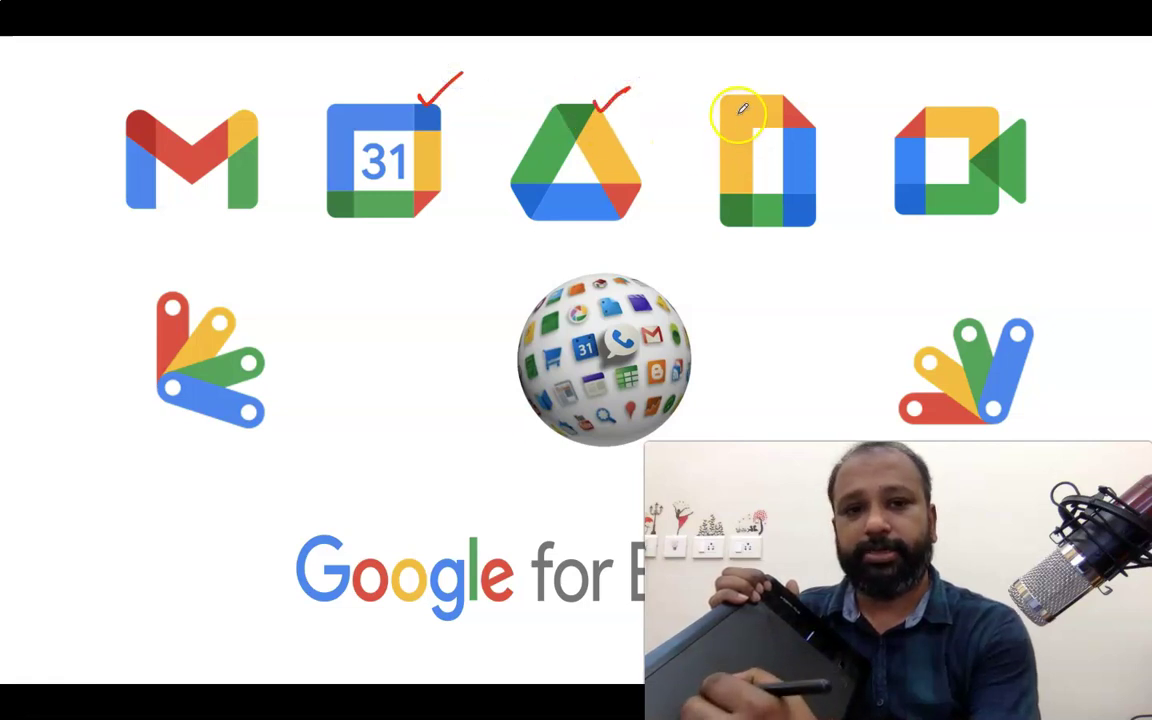
drag(739, 120, 781, 90)
drag(875, 385, 925, 356)
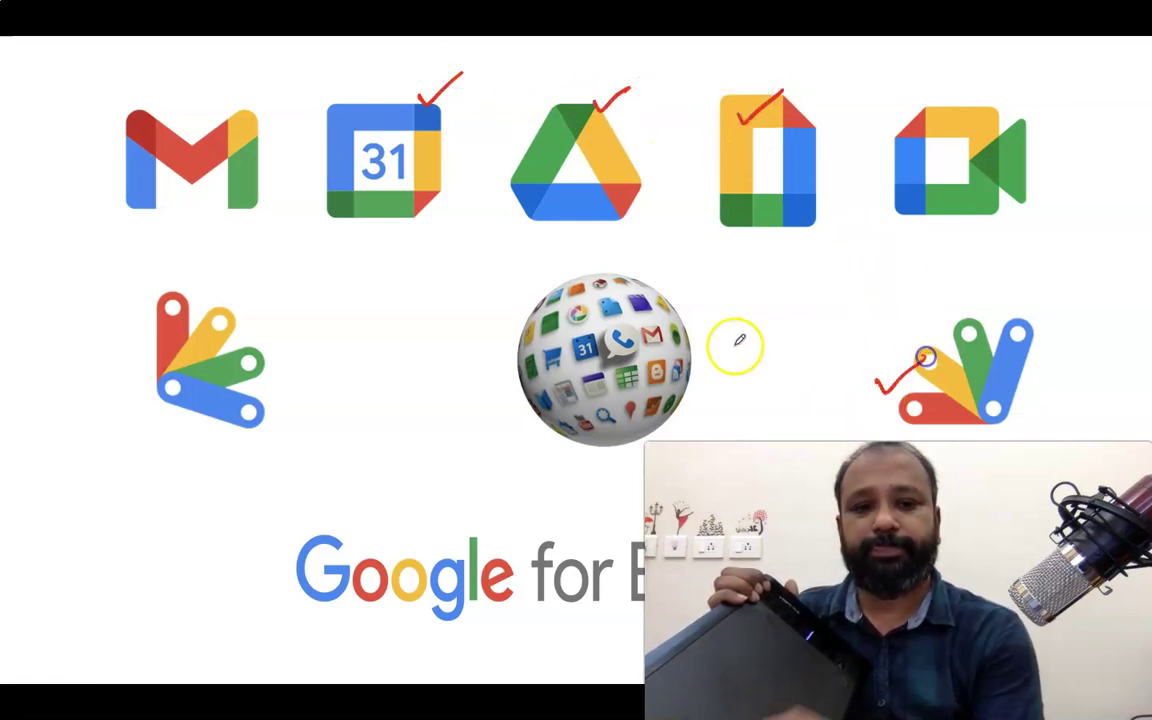
drag(556, 332, 650, 288)
drag(296, 342, 375, 309)
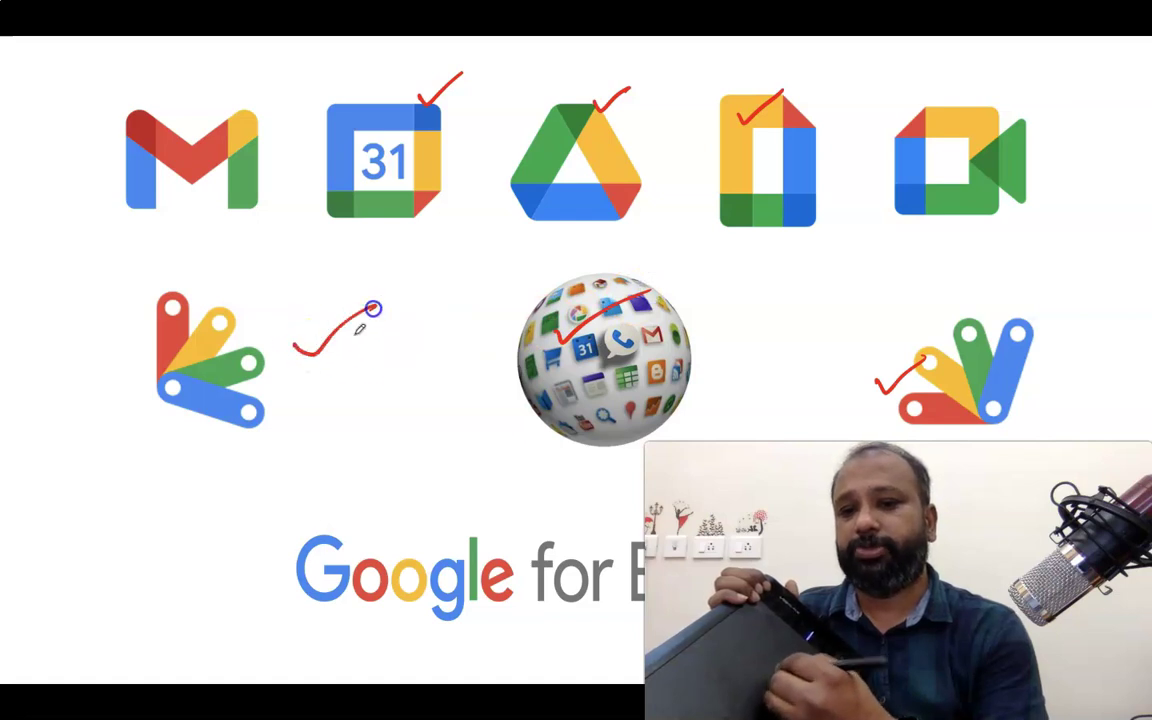
mouse_move(345, 481)
mouse_down()
mouse_move(365, 497)
mouse_move(244, 560)
mouse_move(404, 638)
mouse_move(522, 622)
mouse_move(484, 481)
mouse_up()
mouse_move(295, 518)
mouse_down()
mouse_move(303, 532)
mouse_move(362, 429)
mouse_up()
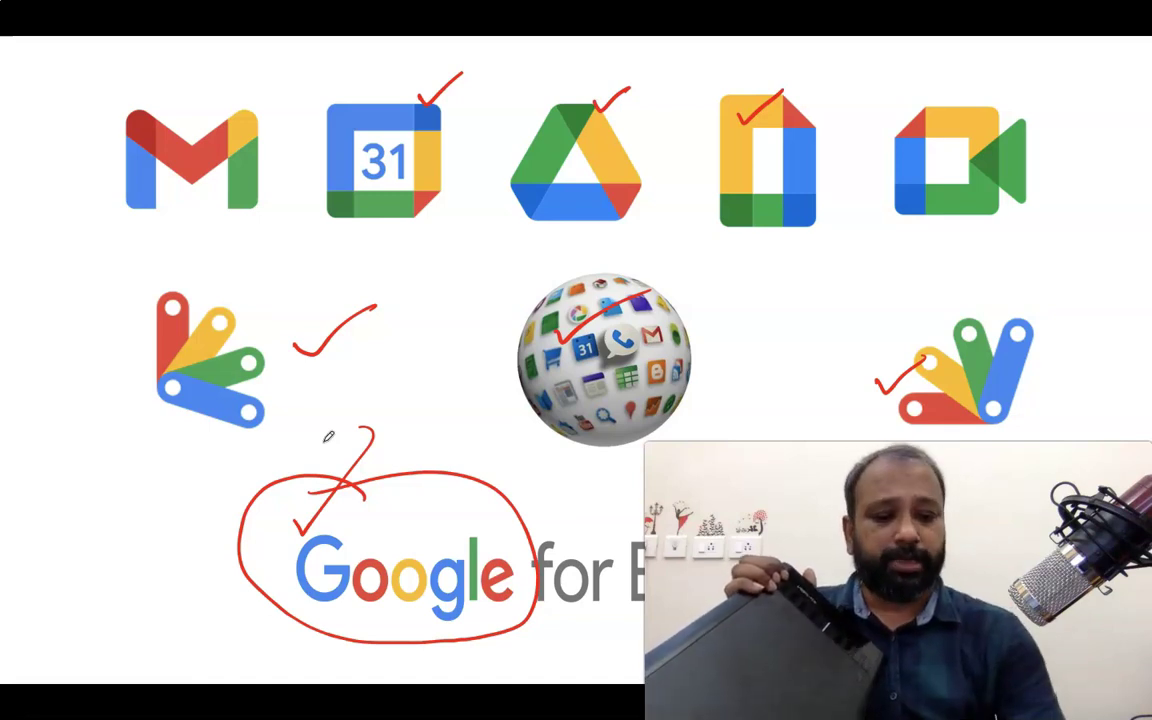
Step: Advance to the Google Docs slide, draw a red tick above its title, and handwrite and circle "GAFE" beside the tick
key(Right)
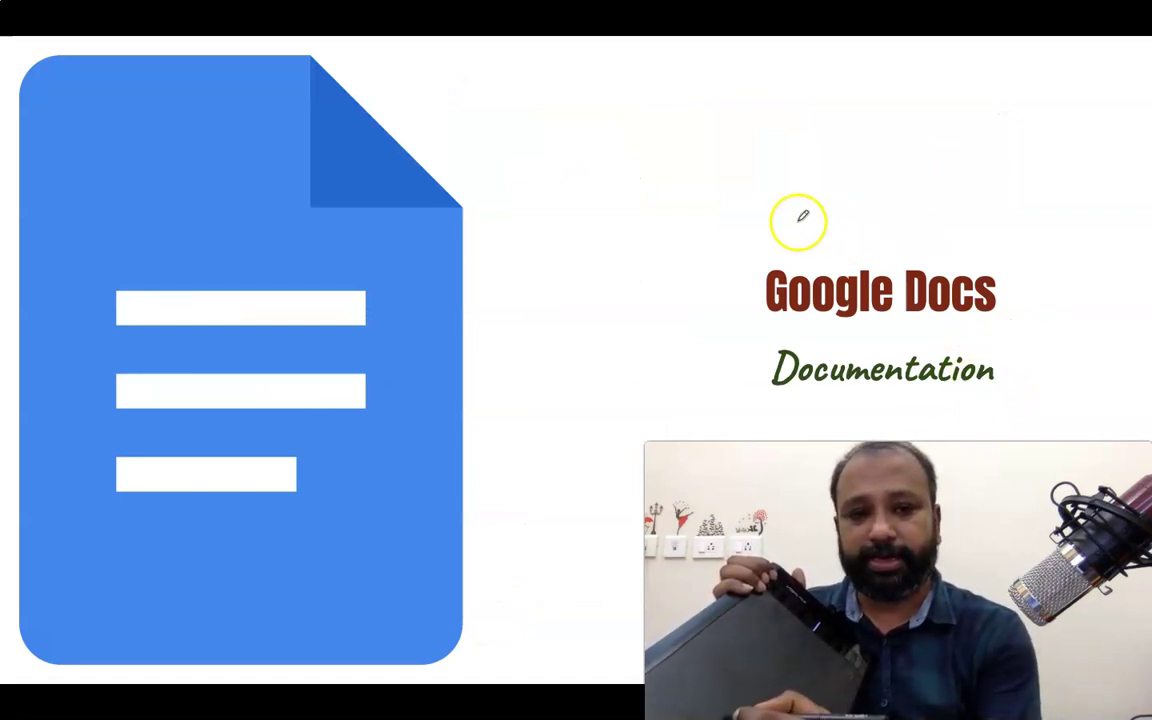
mouse_move(780, 228)
mouse_down()
mouse_move(790, 239)
mouse_move(855, 184)
mouse_up()
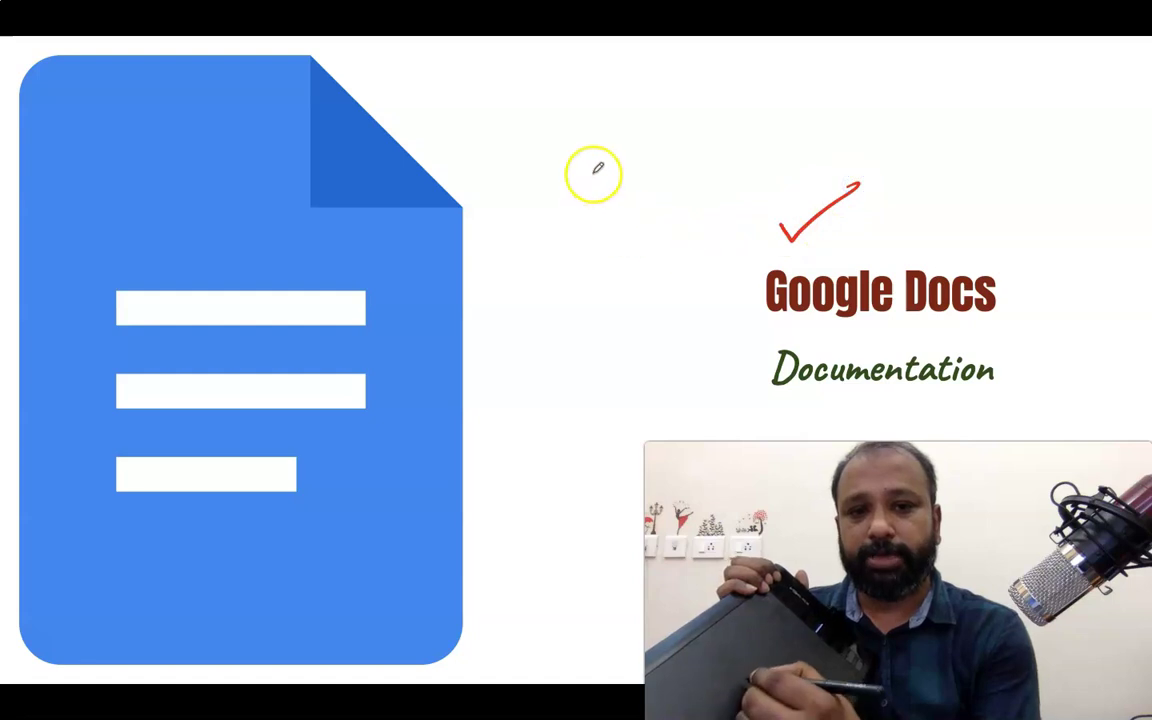
mouse_move(607, 167)
mouse_down()
mouse_move(607, 207)
mouse_move(645, 168)
mouse_move(643, 180)
mouse_move(663, 159)
mouse_move(668, 170)
mouse_move(660, 150)
mouse_move(658, 224)
mouse_move(656, 126)
mouse_up()
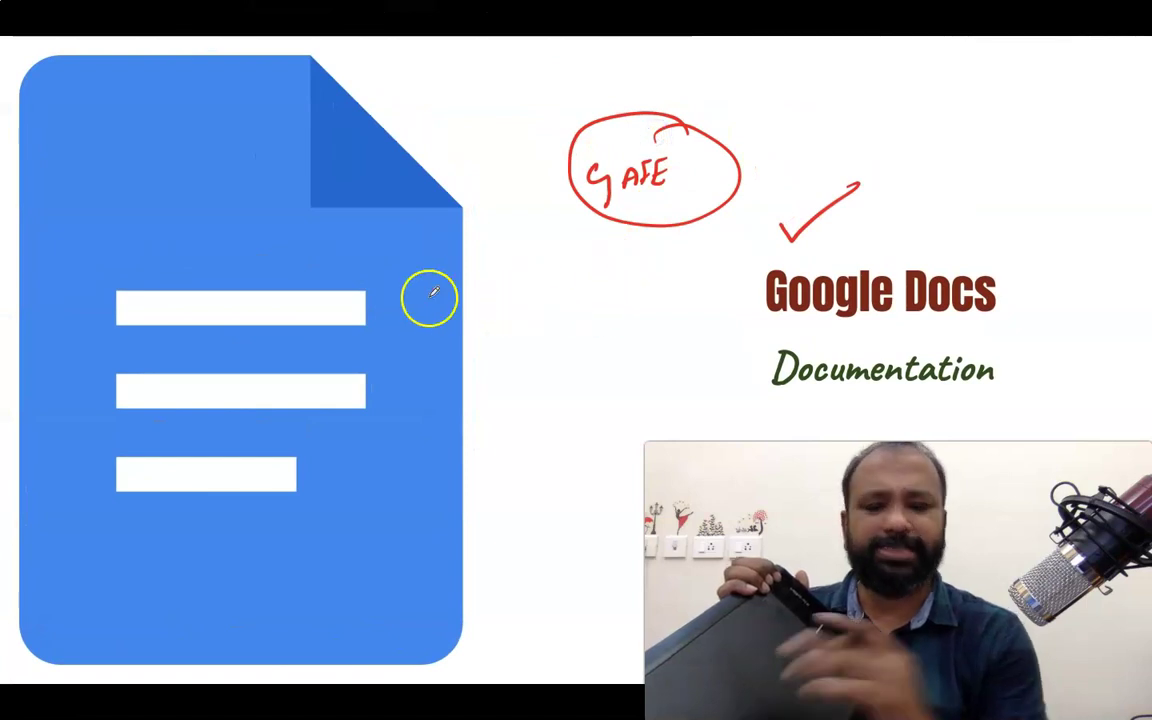